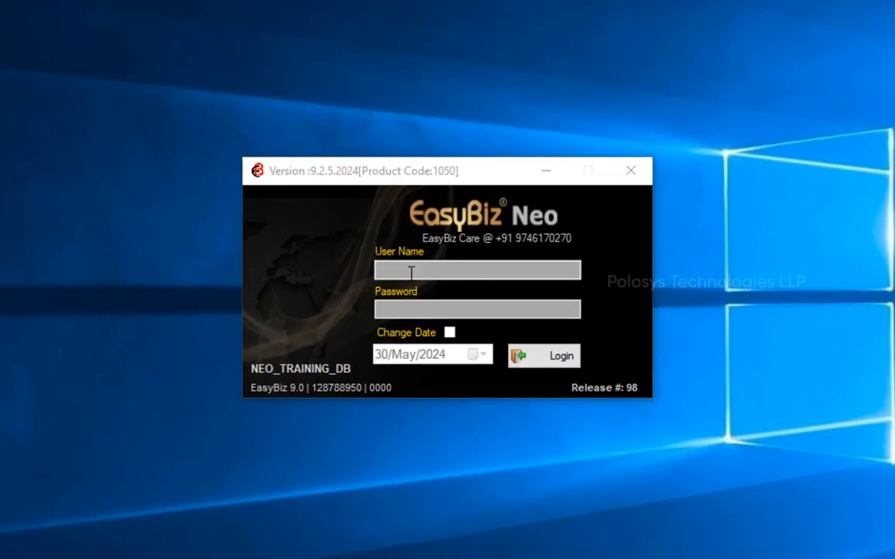
Step: Log in as admin with the administrator password
click(411, 272)
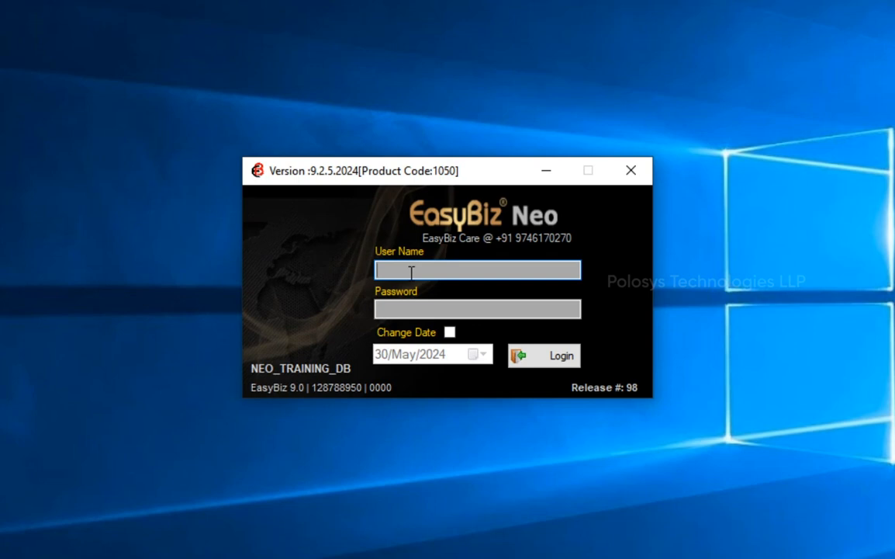
text(admin)
key(Tab)
text(admin)
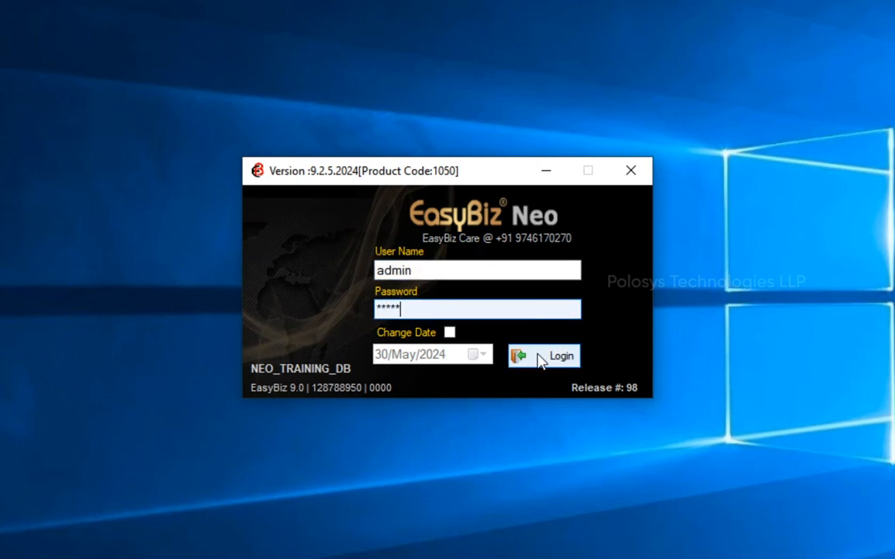
click(539, 359)
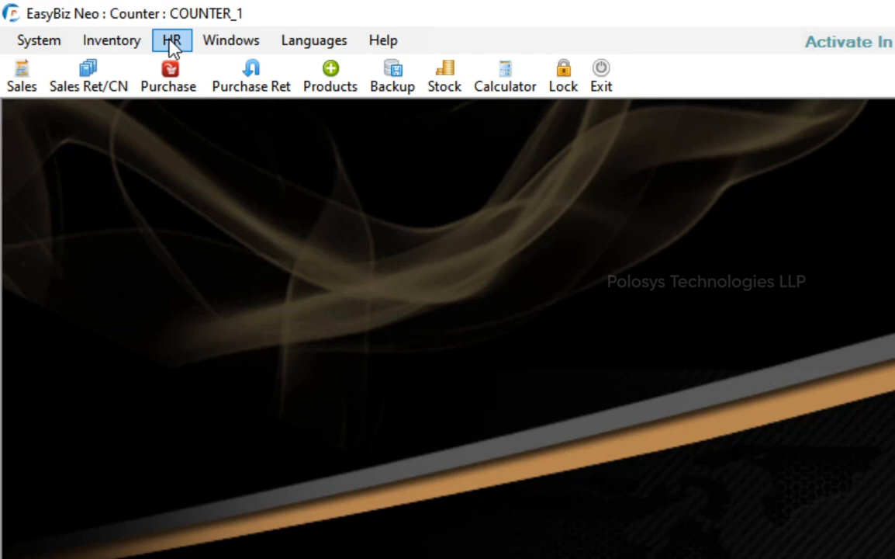
Step: Open the Employee Details list from HR > Masters > Employee
click(172, 46)
mouse_move(182, 68)
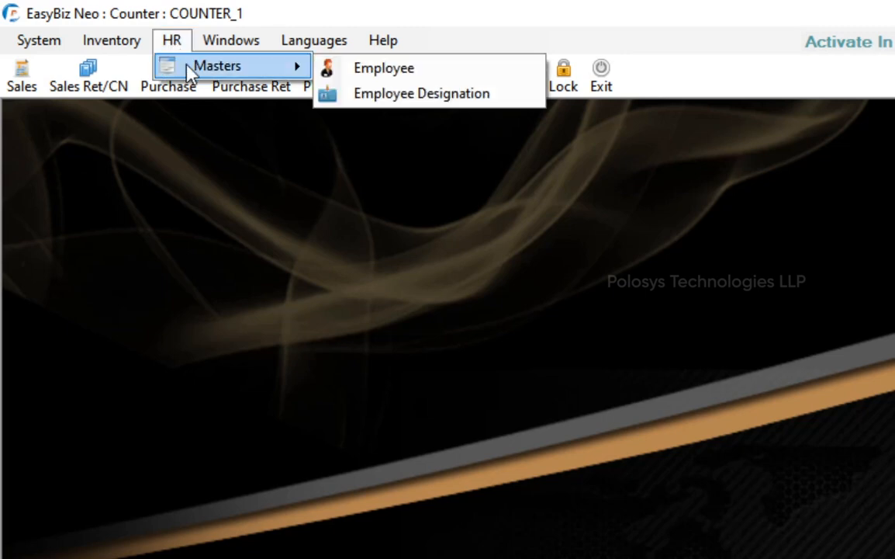
click(426, 77)
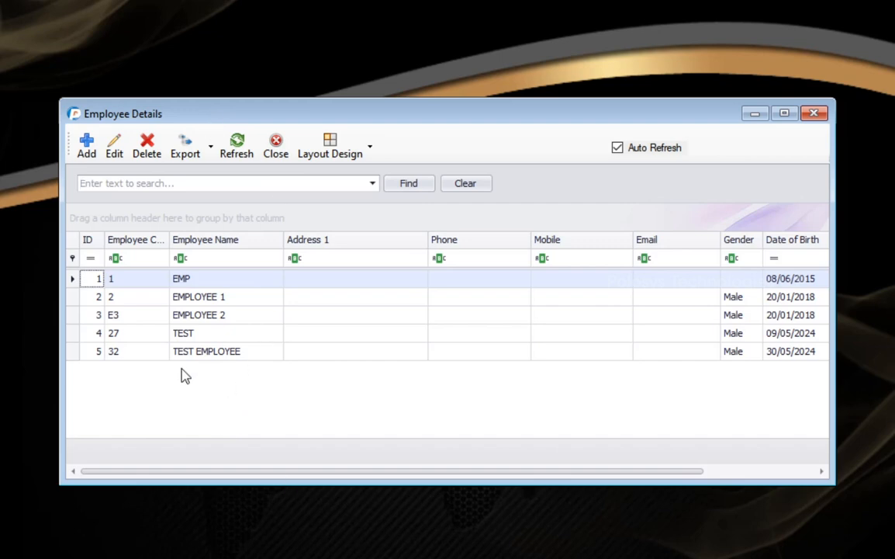
Step: Add employee code 33 named EMPLOYEE SALESMAN, with the ledger name filled to match
click(87, 151)
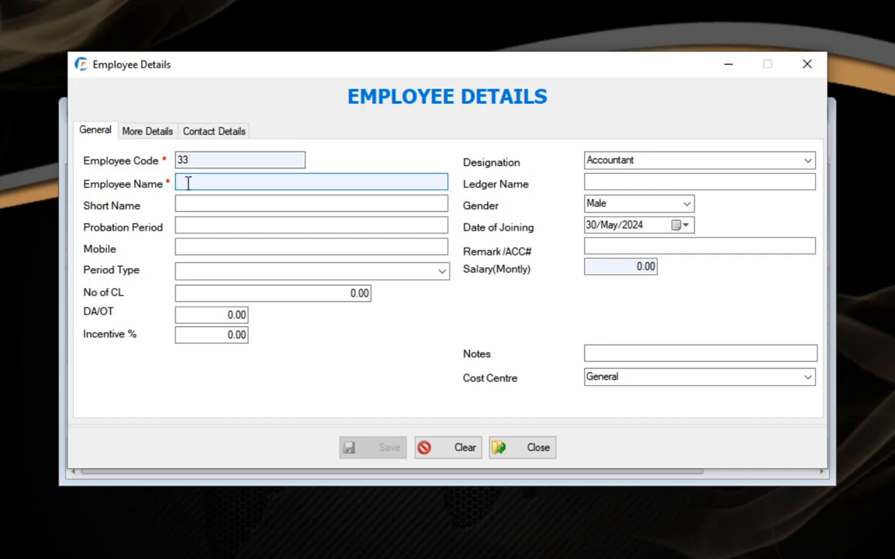
text(EMPLOYEE SALESMAN)
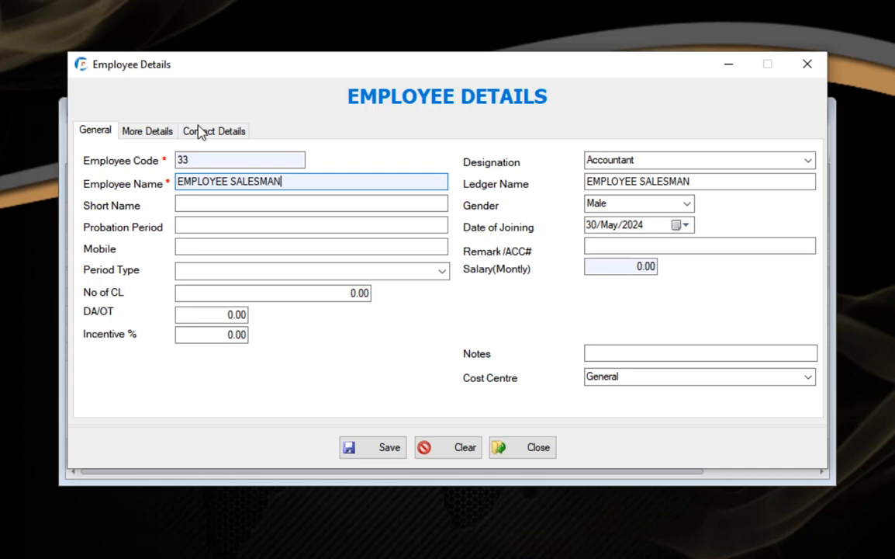
drag(304, 184, 177, 198)
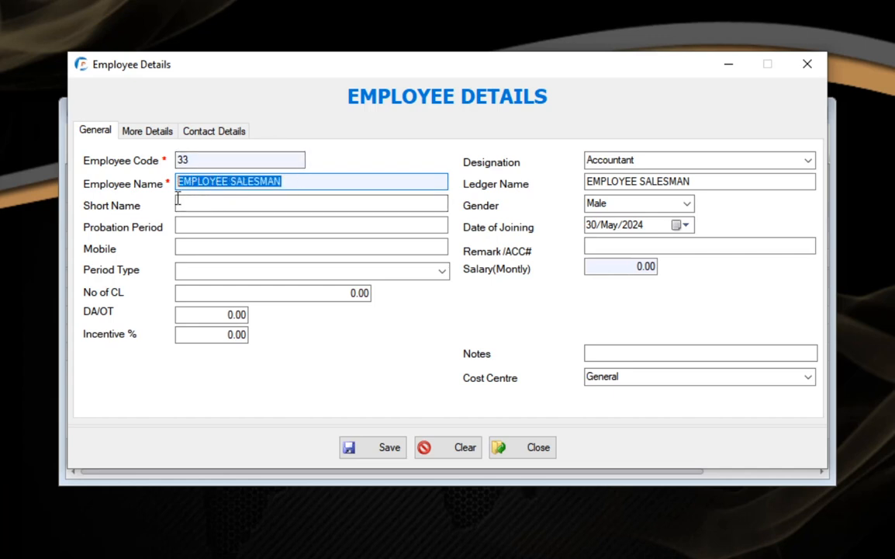
click(304, 181)
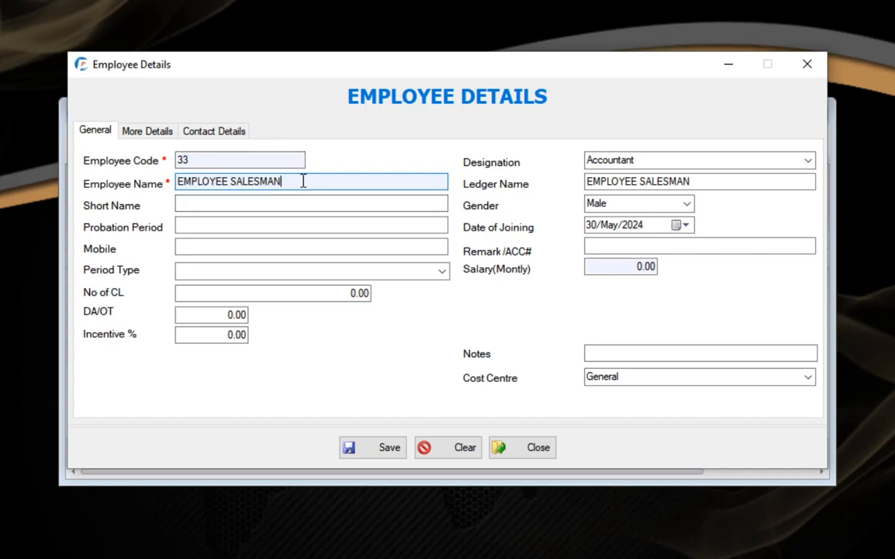
drag(296, 182, 178, 183)
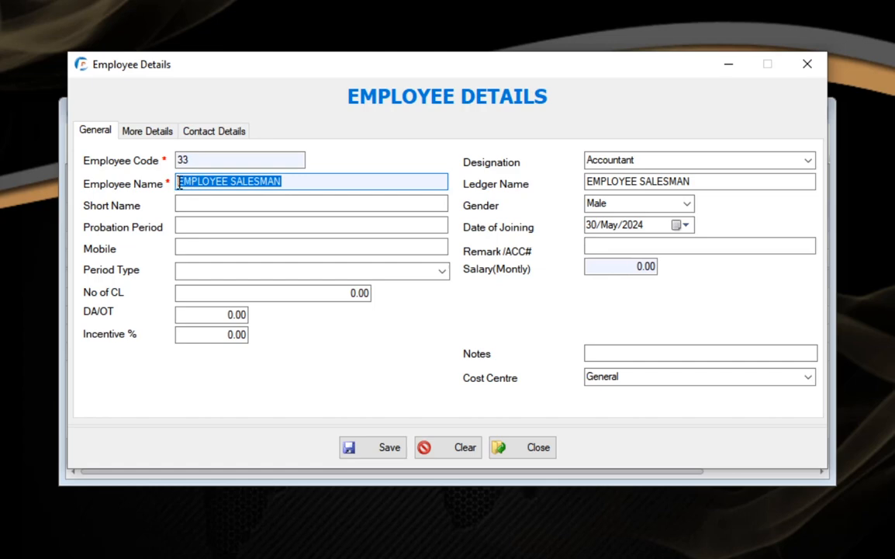
click(286, 181)
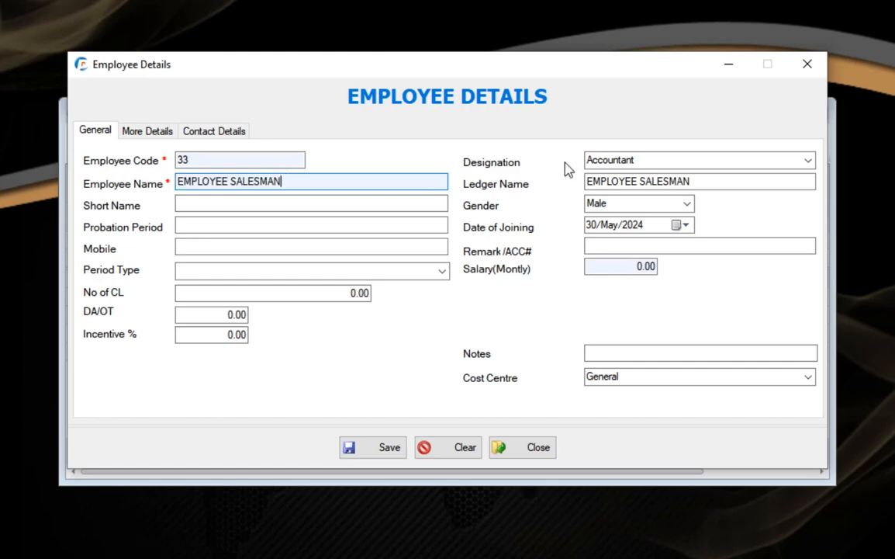
Step: Change the employee's designation from Accountant to Salesman
click(636, 160)
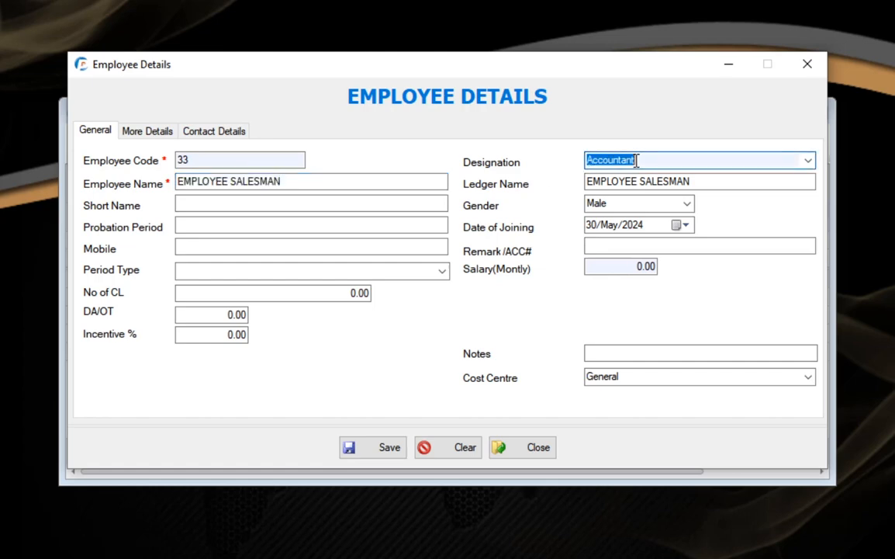
click(808, 161)
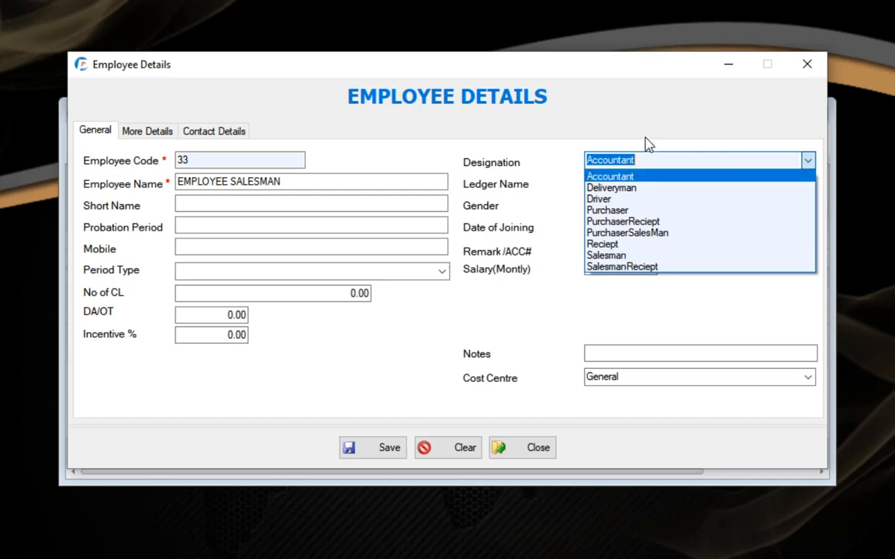
click(567, 156)
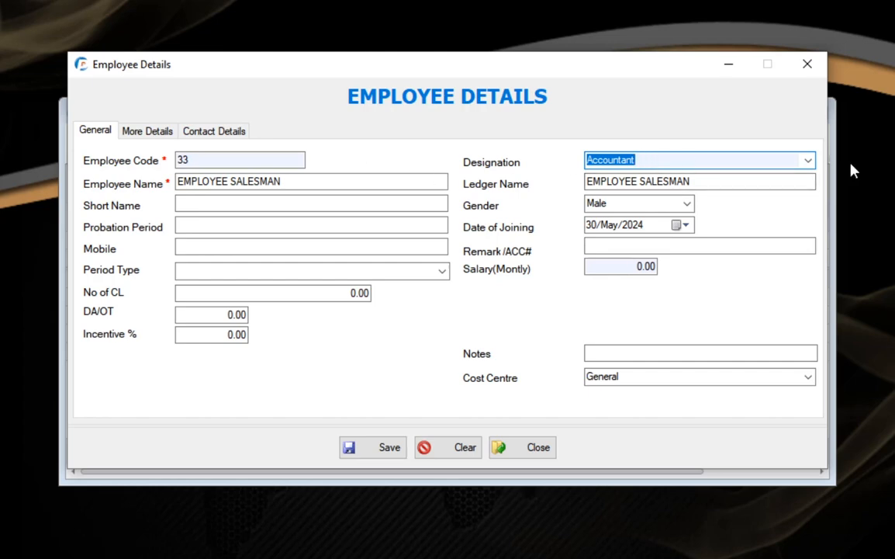
click(808, 160)
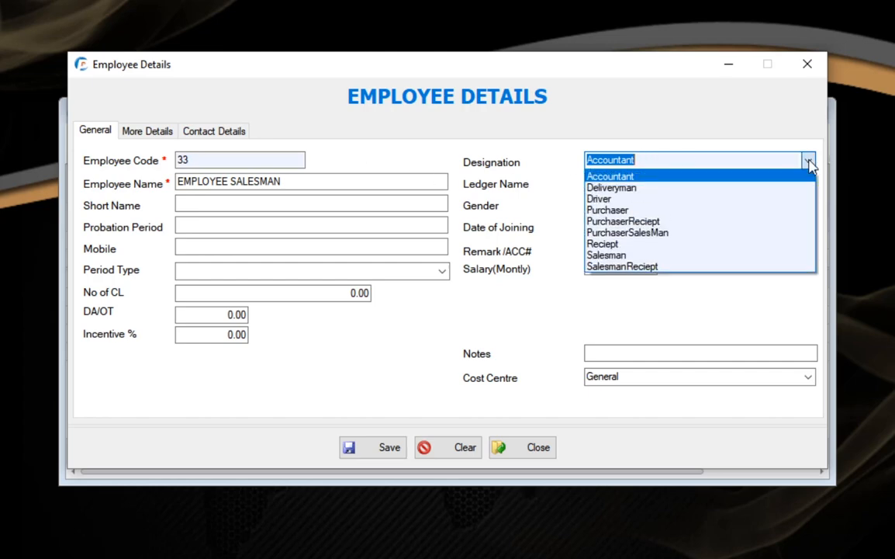
click(627, 256)
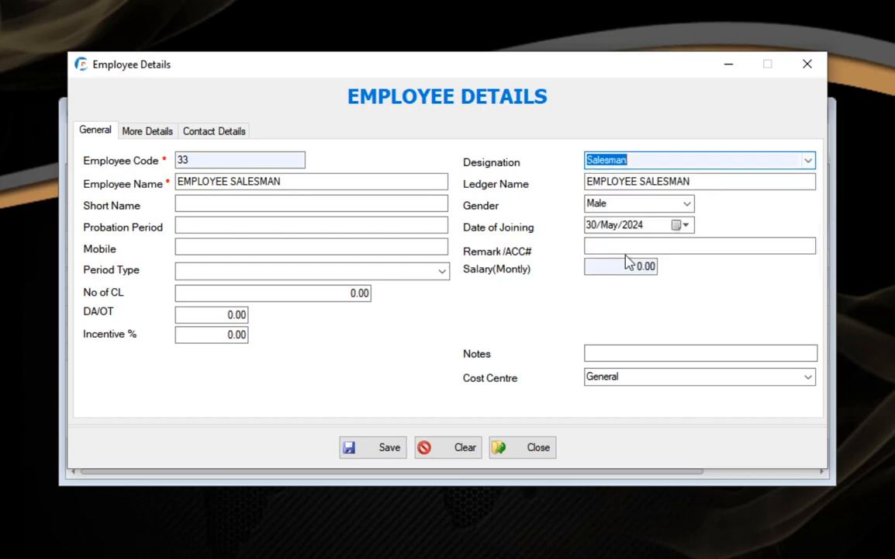
click(638, 160)
drag(638, 160, 588, 161)
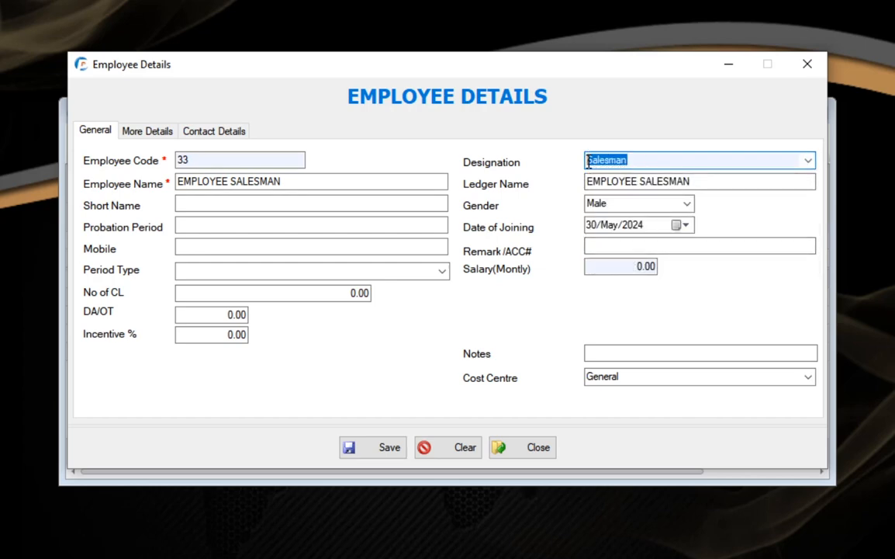
click(661, 162)
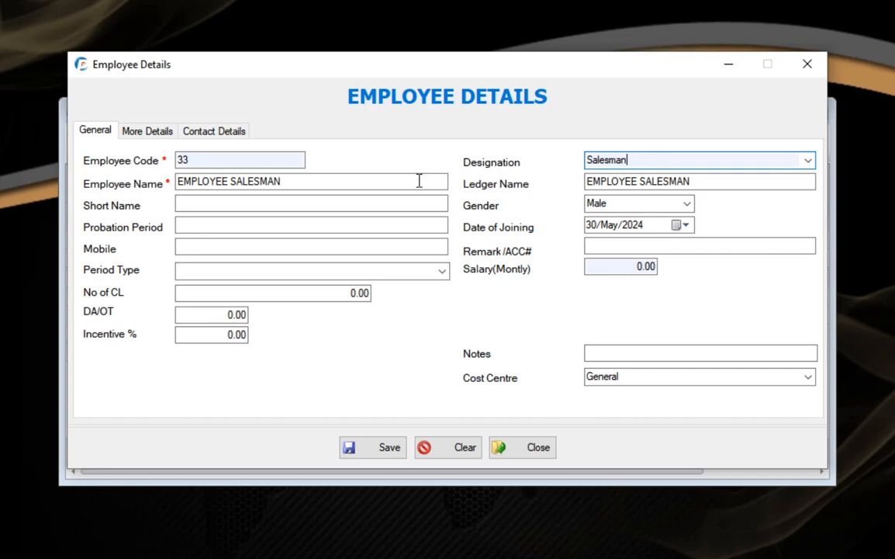
Step: Check the employee name and the matching ledger name fields
drag(301, 188, 176, 185)
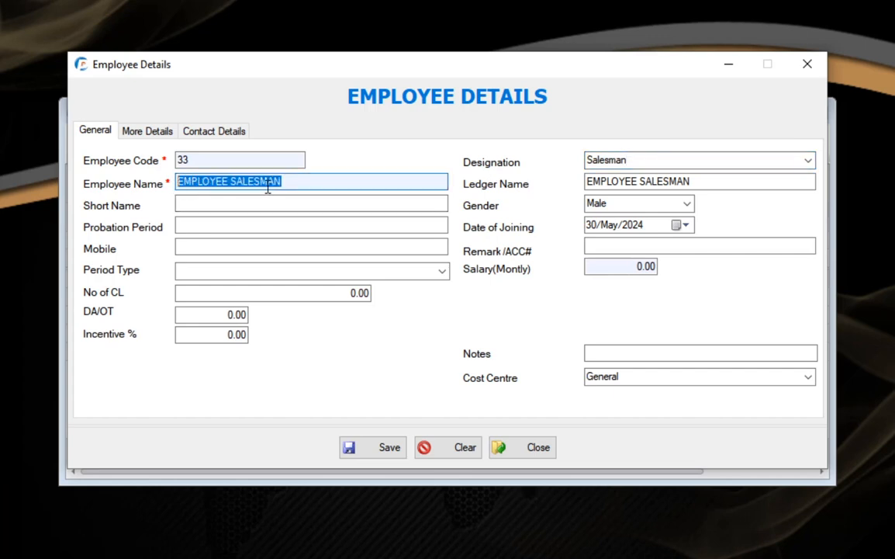
click(313, 183)
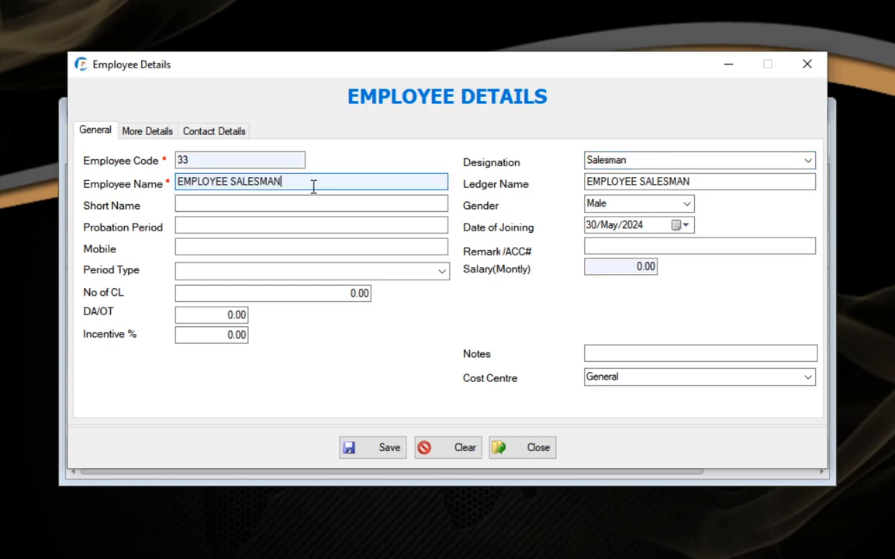
click(641, 160)
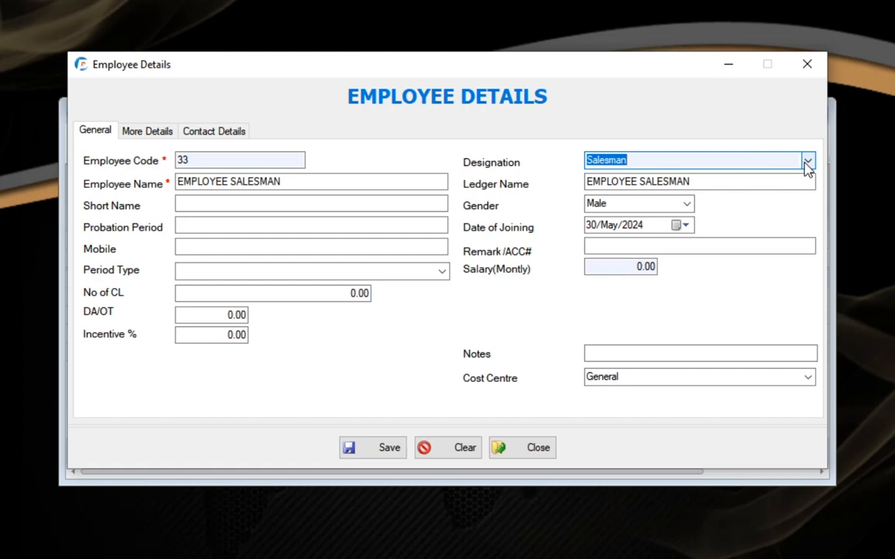
click(734, 180)
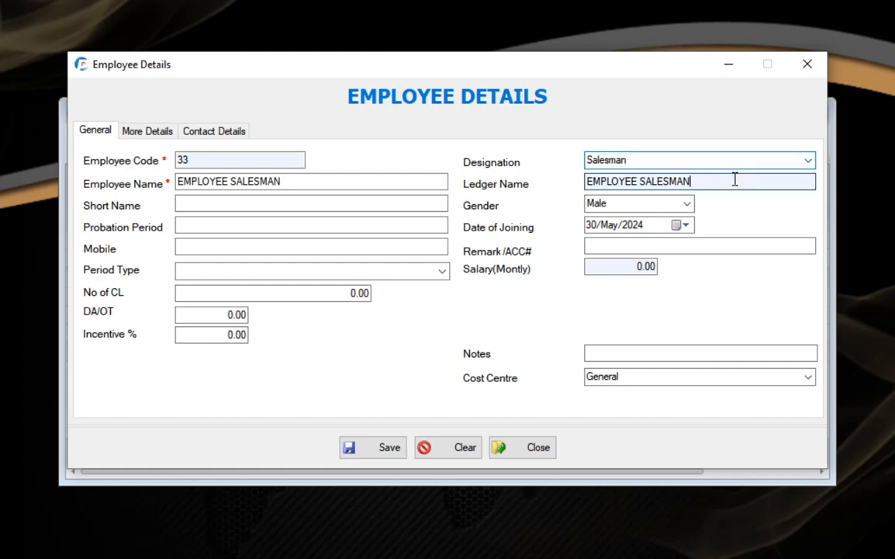
drag(726, 181, 553, 190)
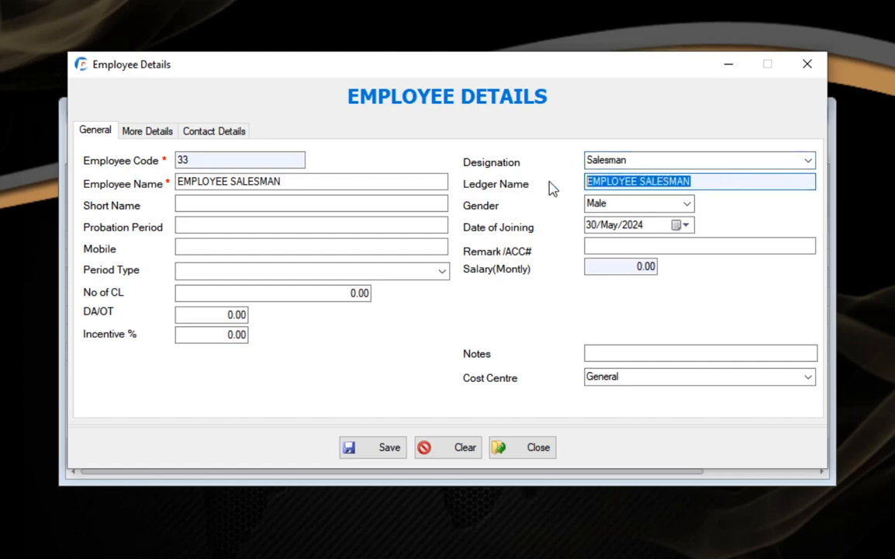
click(306, 184)
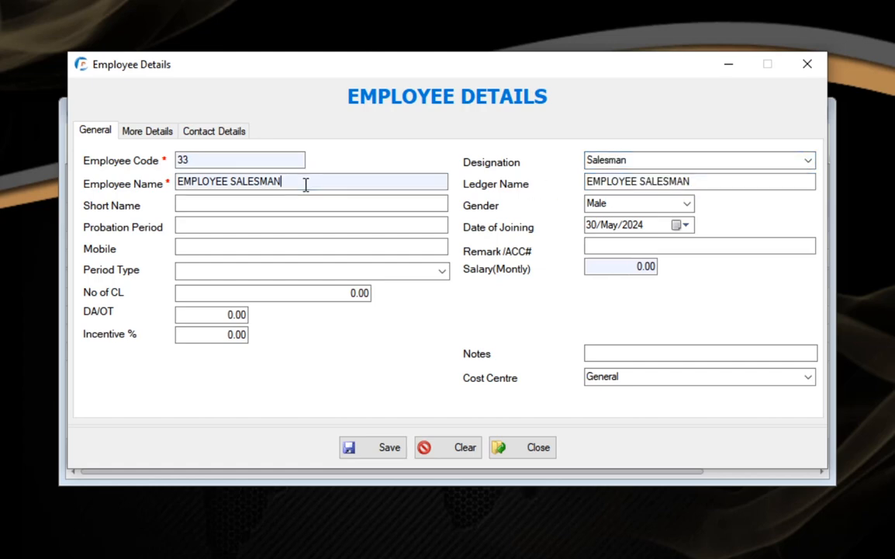
drag(729, 181, 582, 183)
click(729, 186)
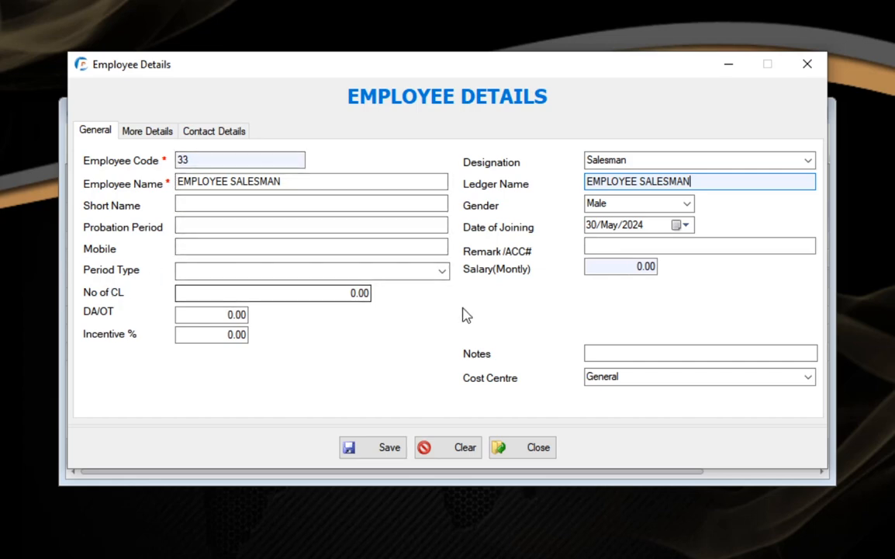
Step: Choose Monthly period type, enter a monthly salary of 1000, and show More Details
click(442, 272)
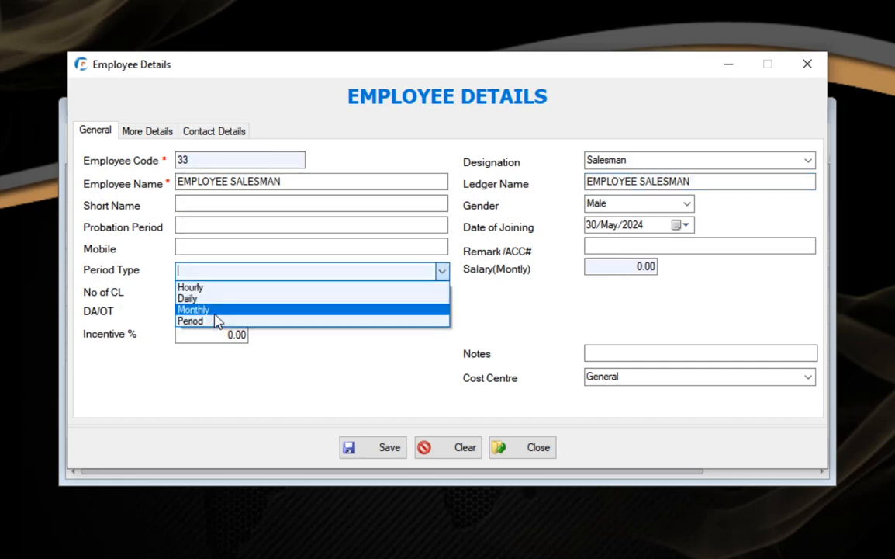
click(215, 313)
click(620, 266)
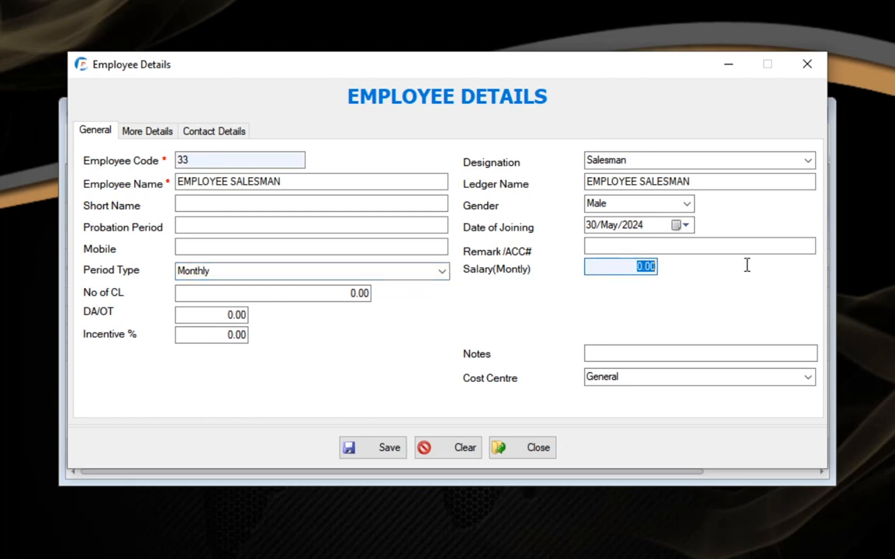
text(1000)
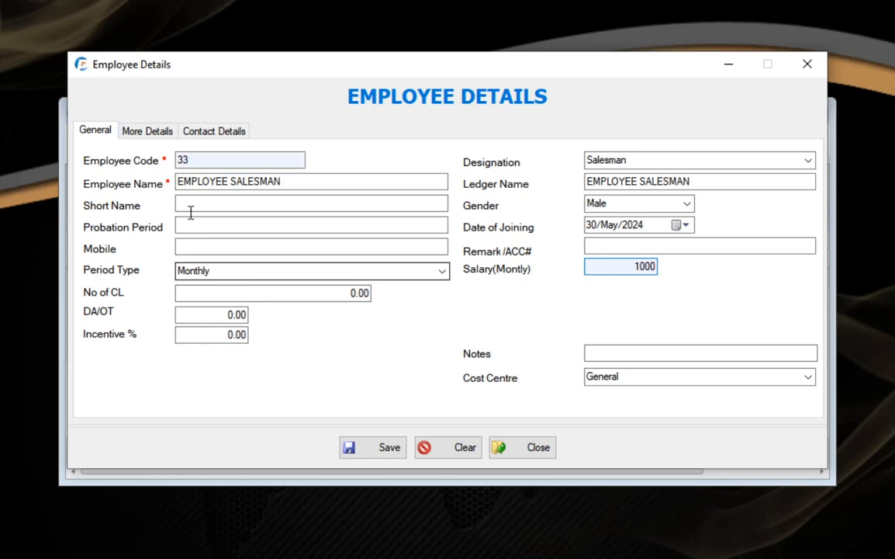
click(143, 133)
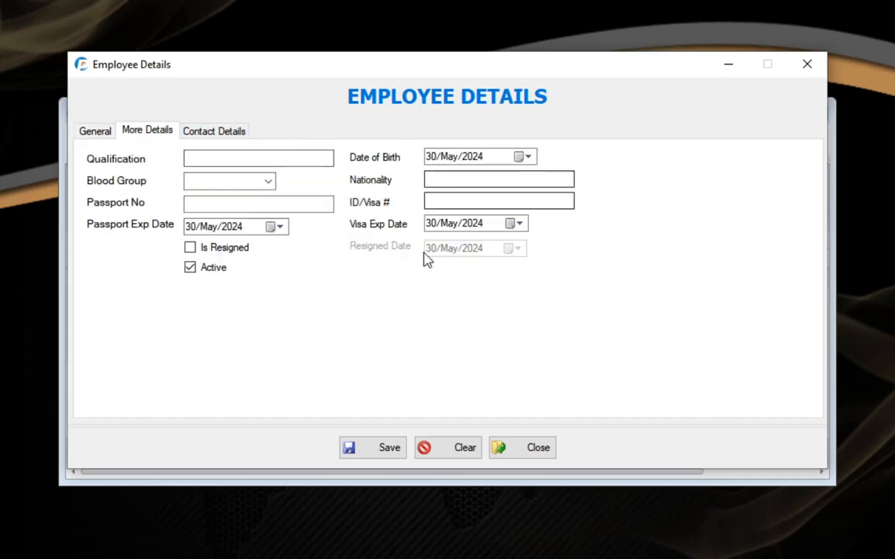
Step: Review the Contact Details and General pages, confirming Monthly period and salary 1000
click(230, 137)
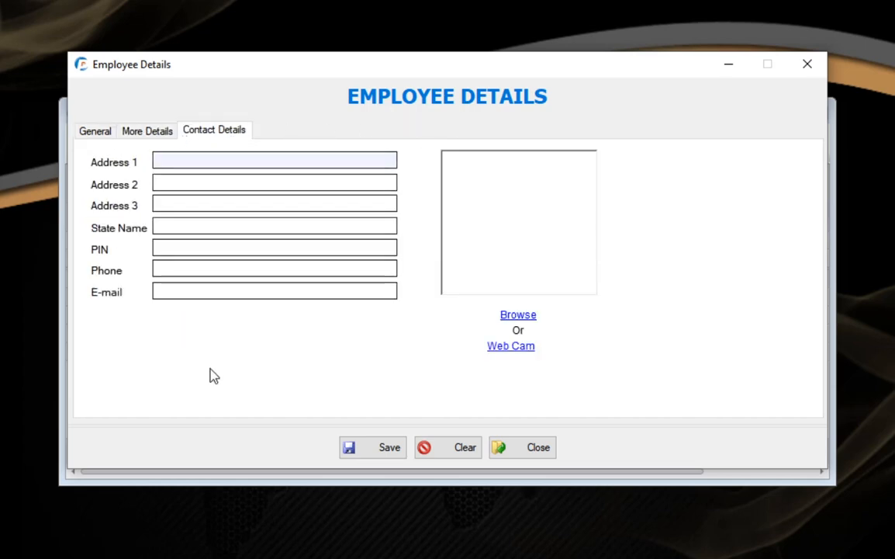
click(103, 134)
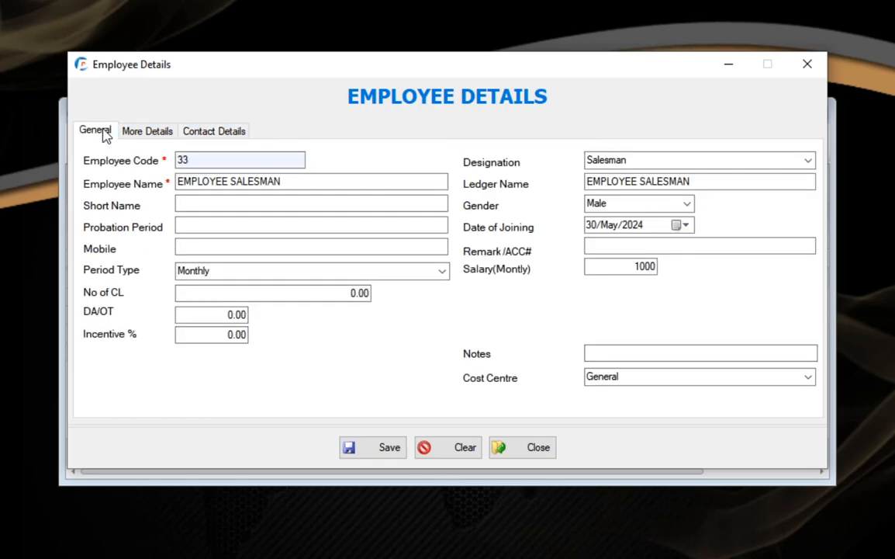
click(222, 276)
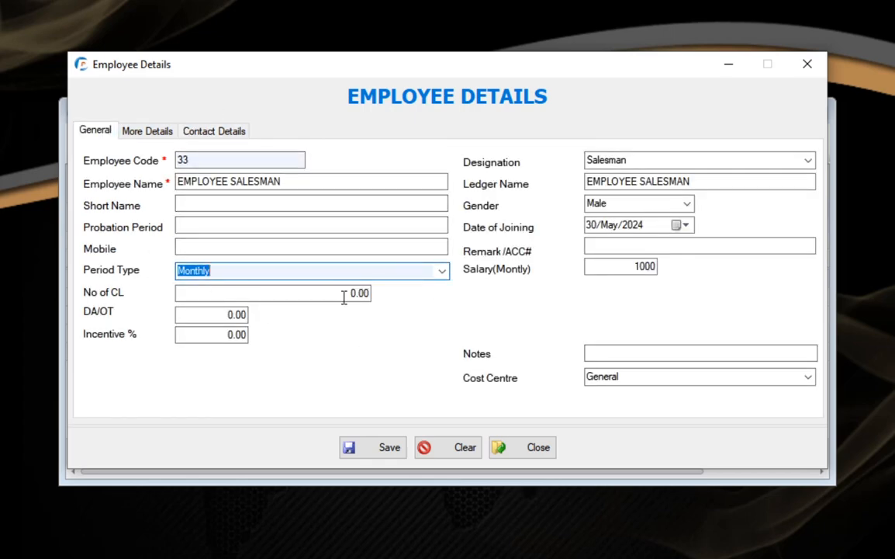
click(612, 269)
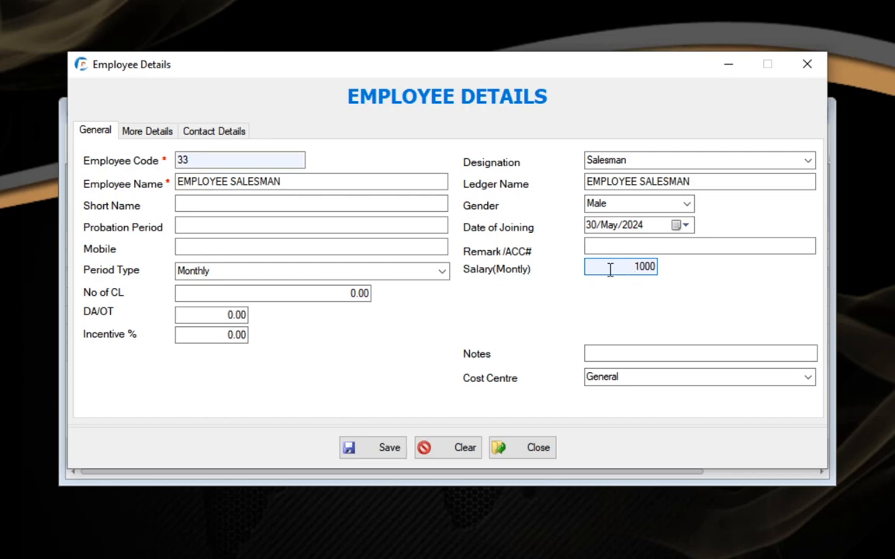
click(350, 296)
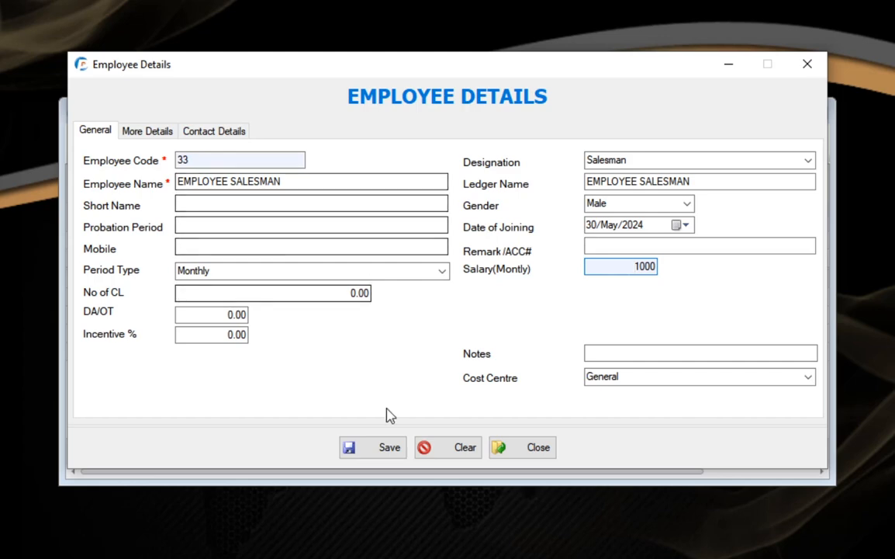
Step: Save the salesman employee and find EMPLOYEE SALESMAN in the employee list
click(389, 450)
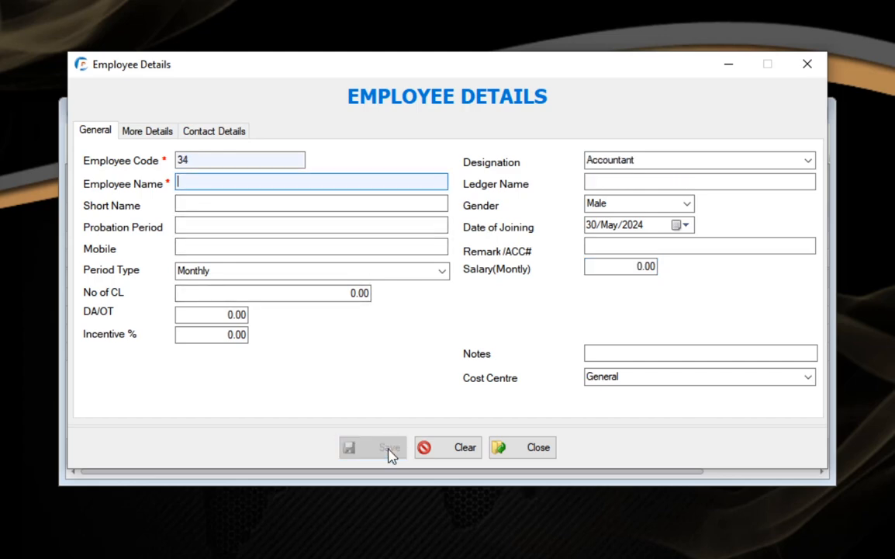
click(813, 67)
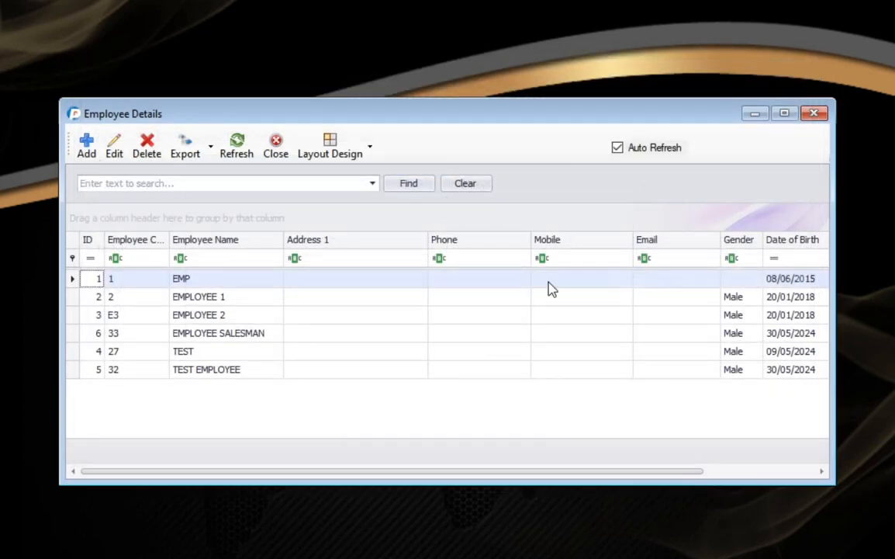
click(216, 342)
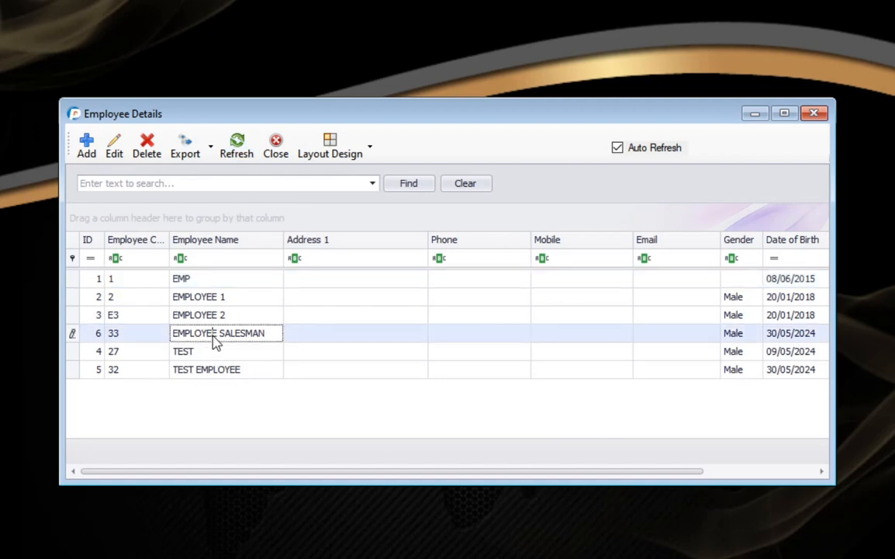
click(267, 335)
drag(275, 335, 172, 333)
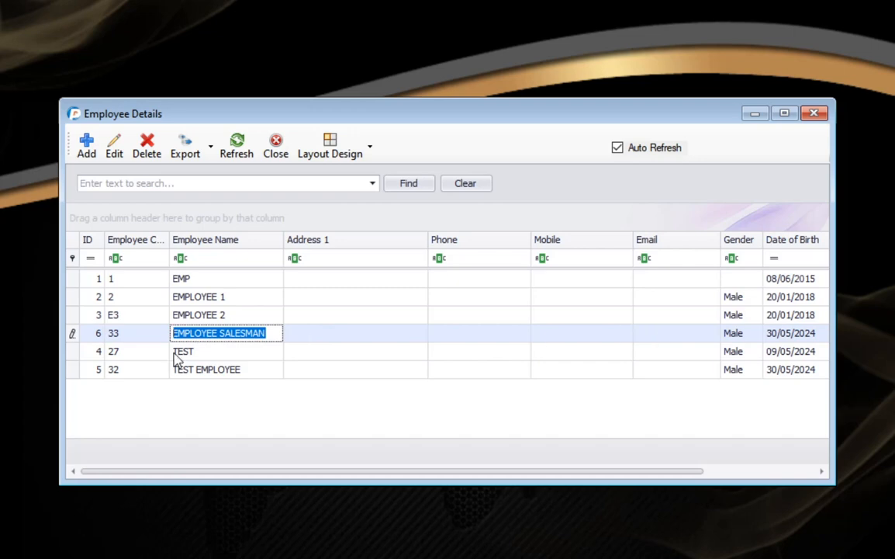
click(274, 333)
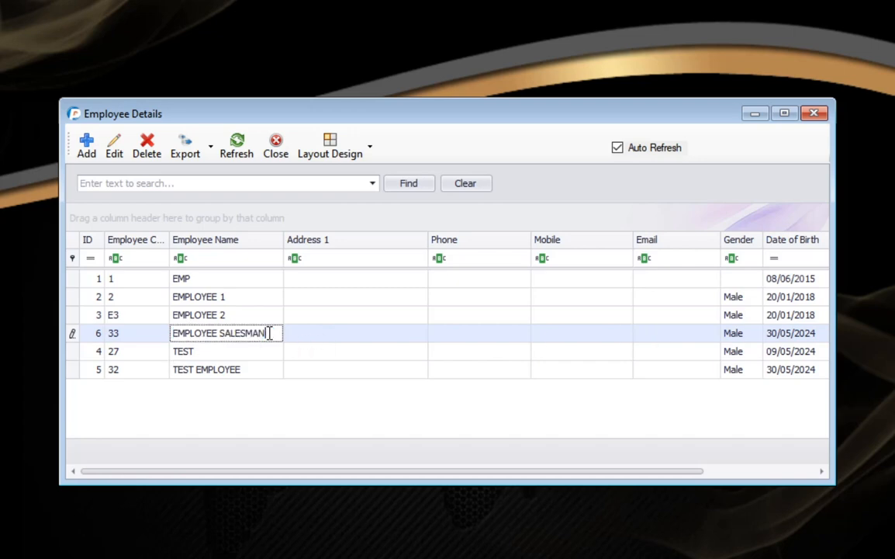
Step: Review the EMPLOYEE SALESMAN record, then close the form and the employee list
click(122, 160)
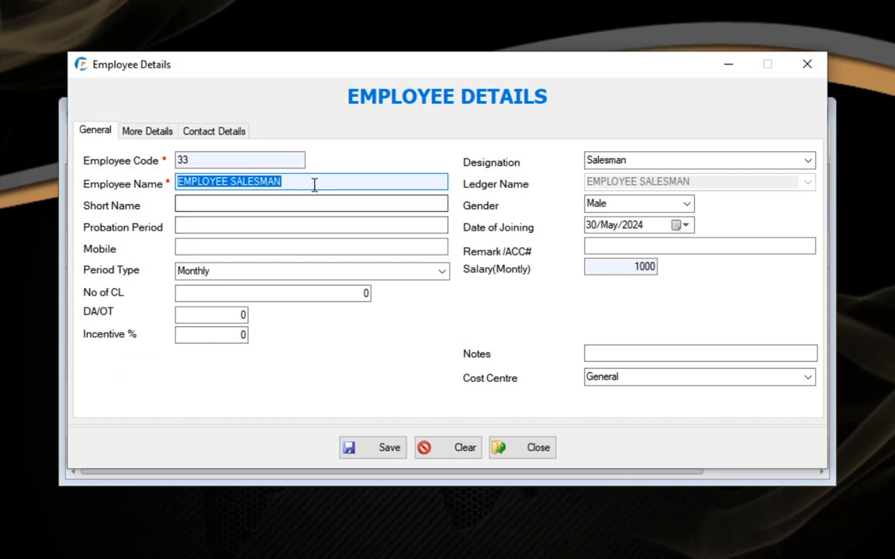
click(231, 183)
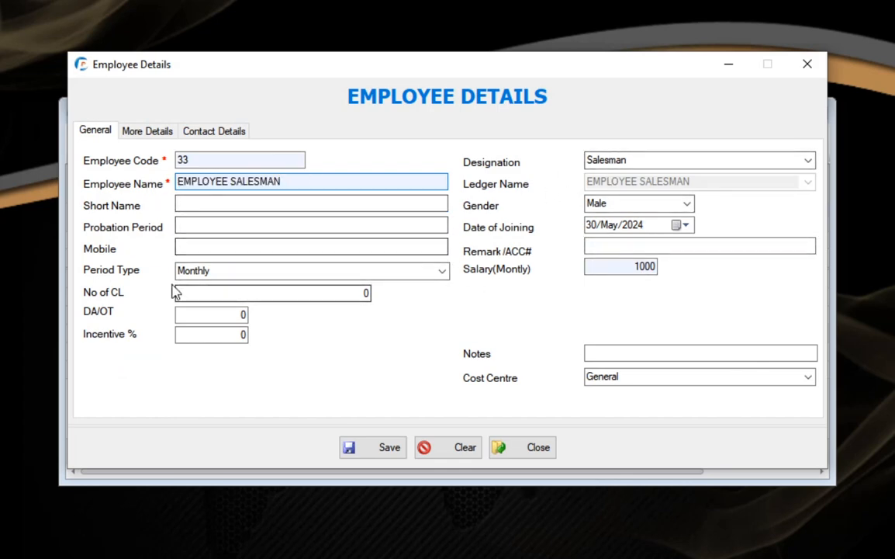
click(809, 66)
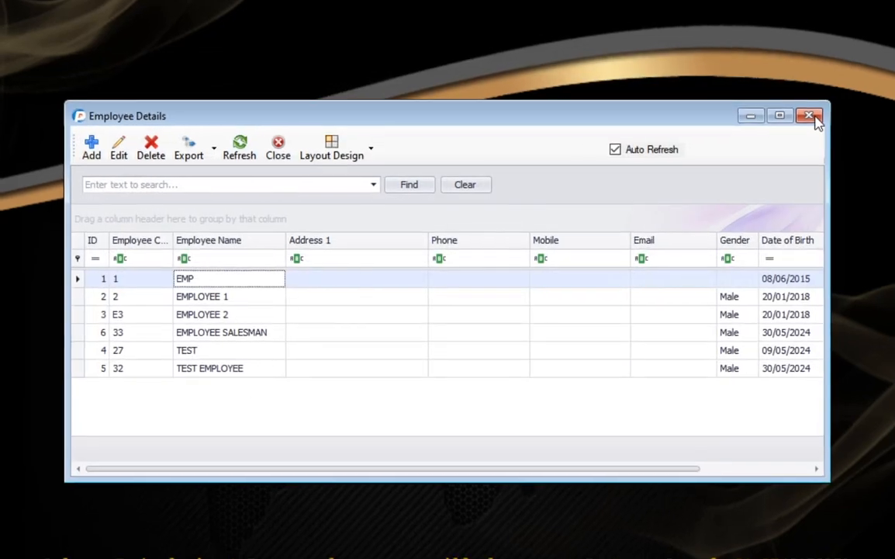
click(813, 113)
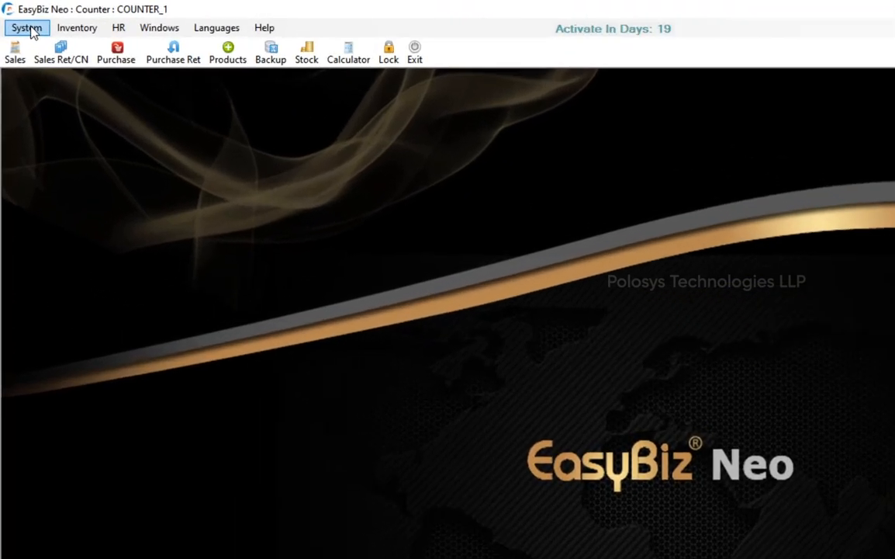
Step: Open System > Users to list the existing user accounts
click(21, 22)
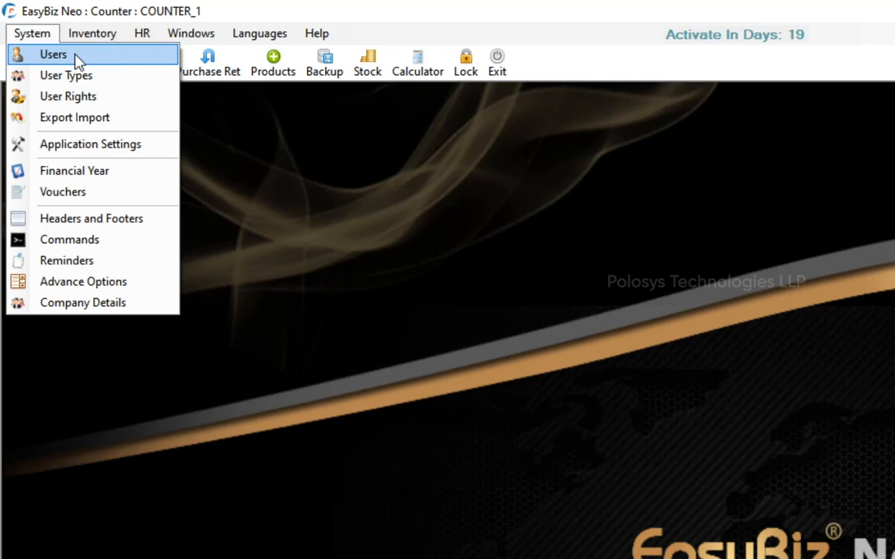
click(99, 62)
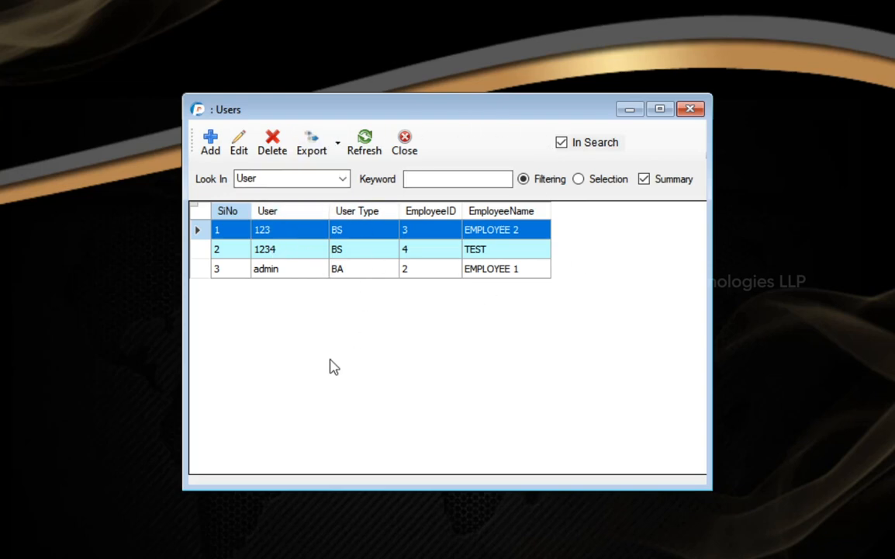
Step: Start a new user and enter its user name, password and password confirmation
click(212, 145)
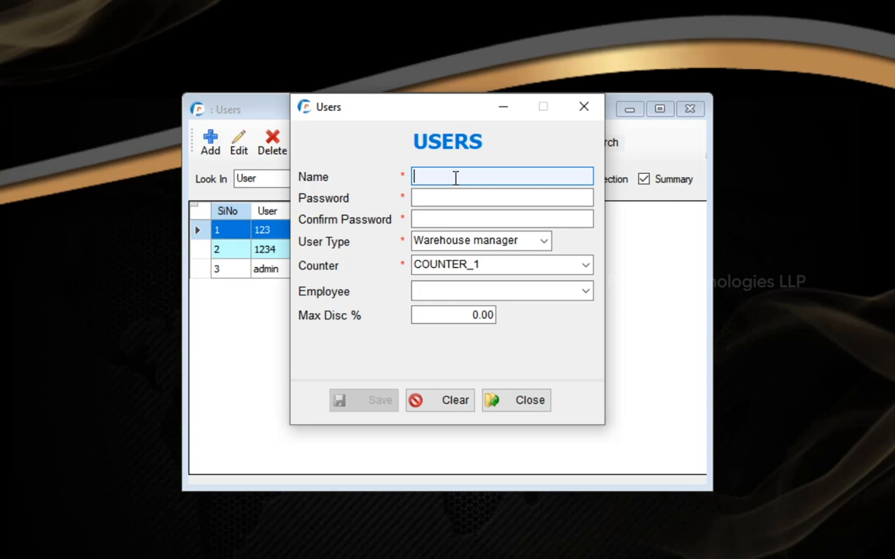
text(m)
key(Tab)
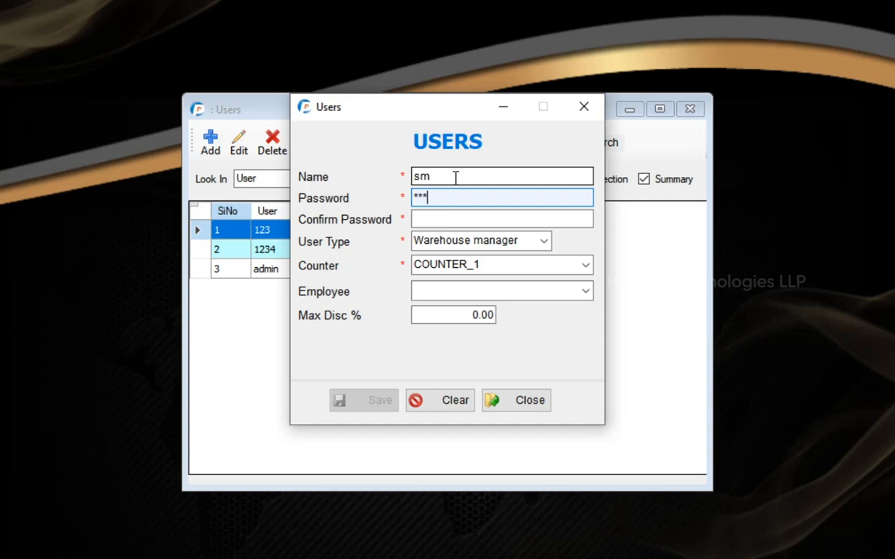
text(***)
key(Tab)
text(***)
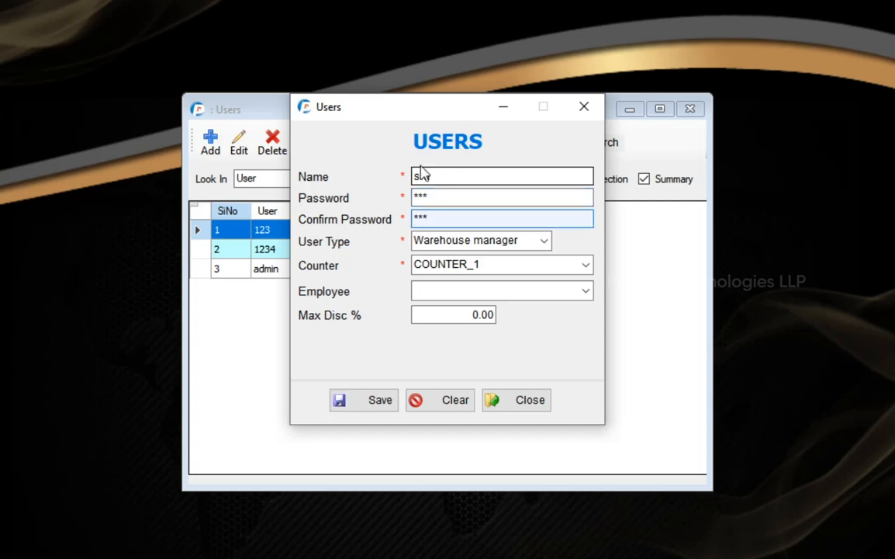
click(447, 174)
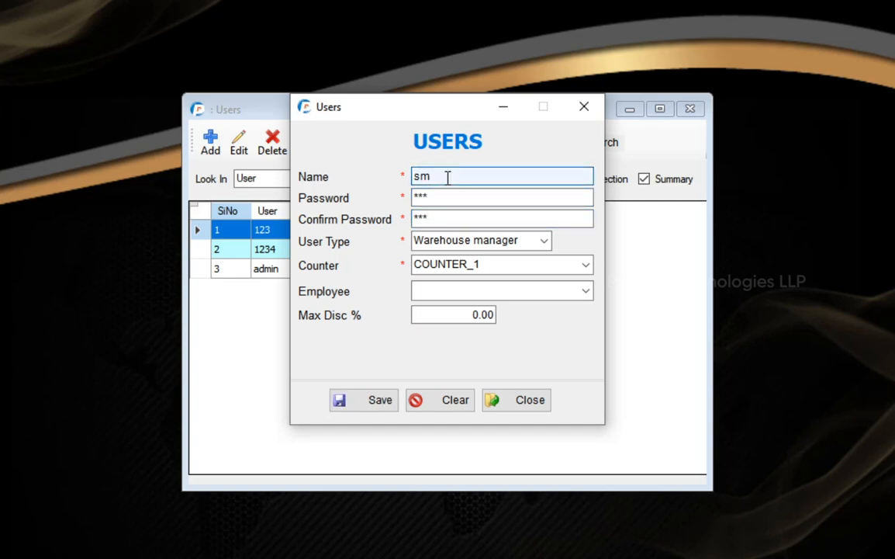
click(429, 196)
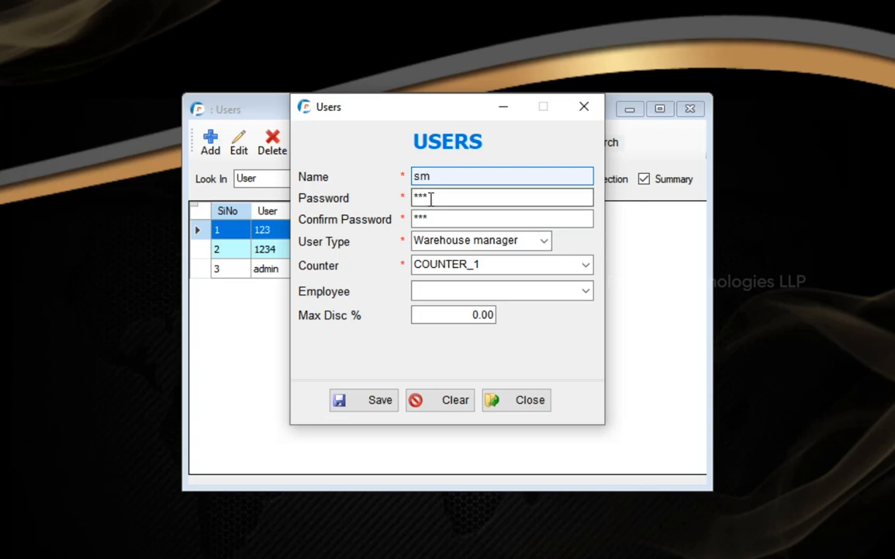
click(431, 217)
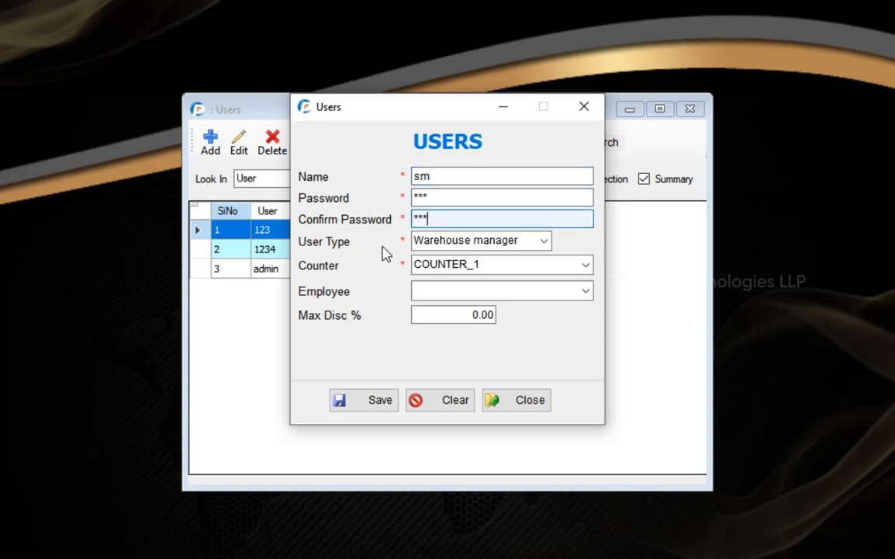
Step: Set the new user's type to Billing Staffs
click(545, 242)
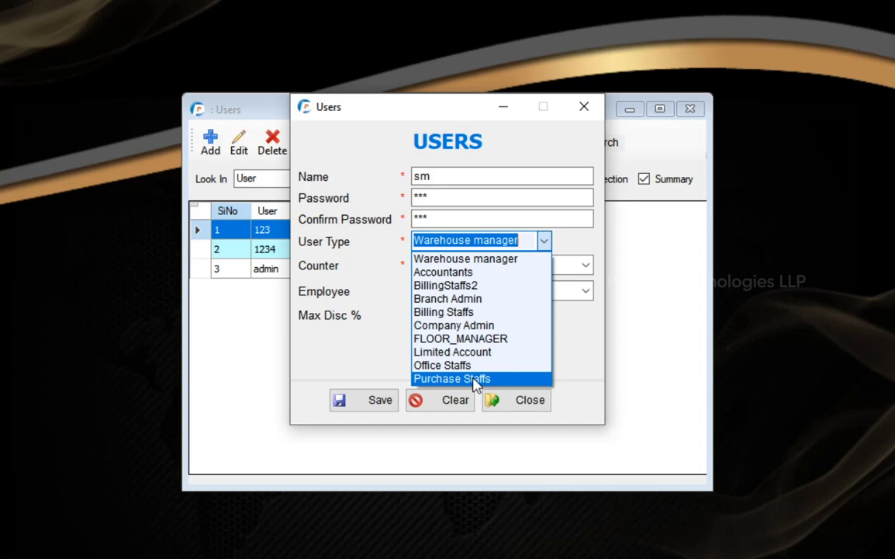
click(463, 315)
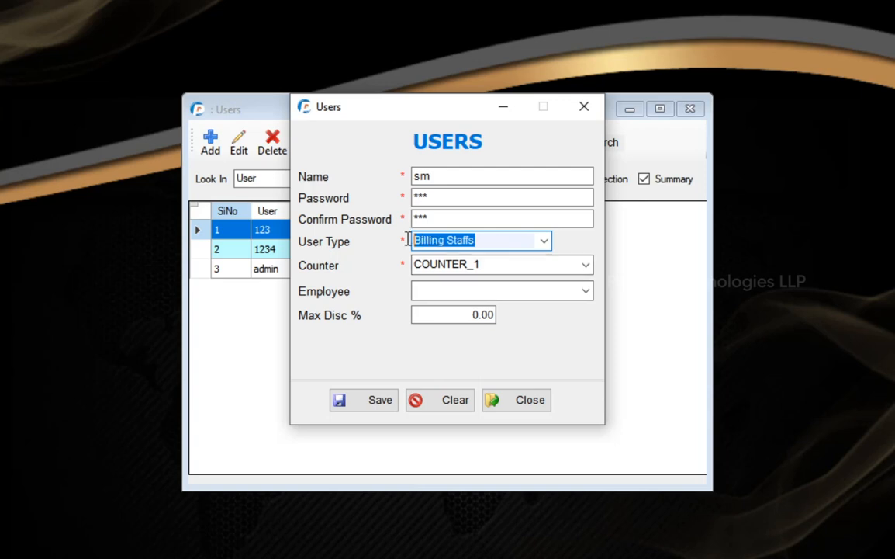
click(483, 238)
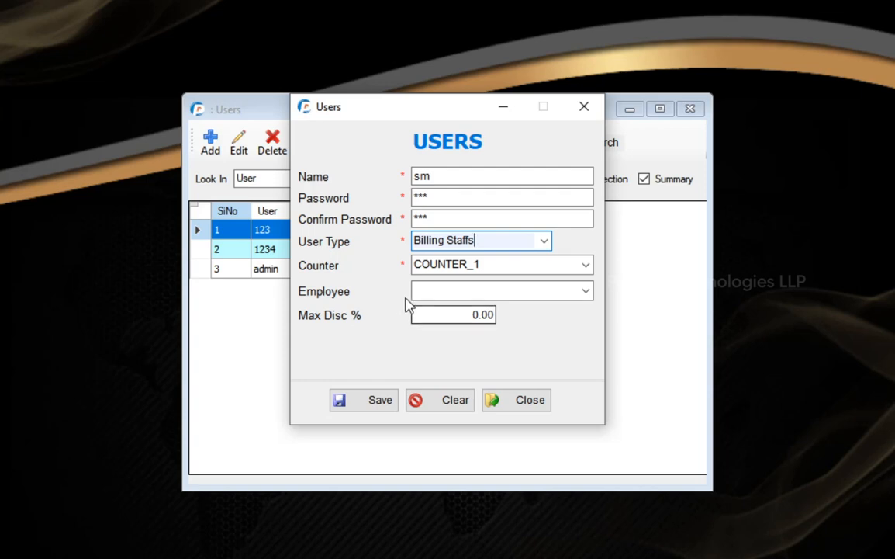
click(447, 176)
click(451, 200)
click(485, 239)
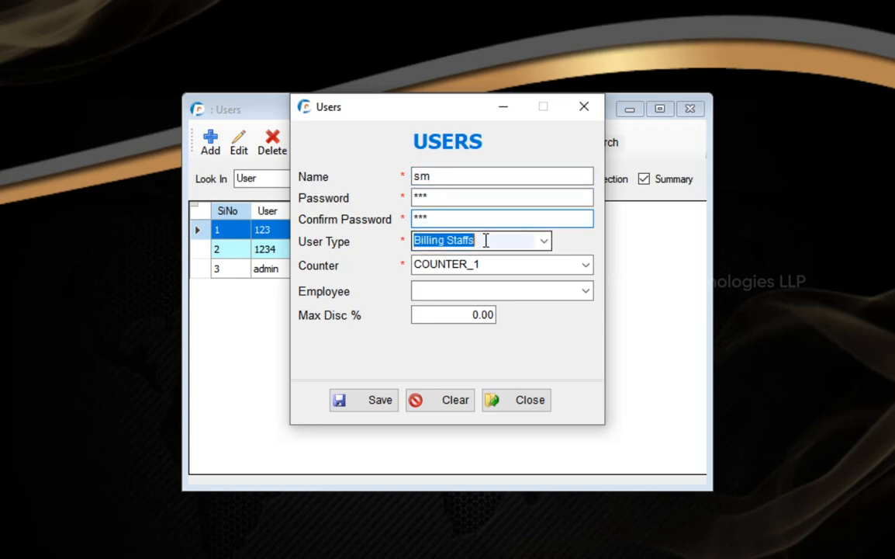
click(463, 199)
click(462, 218)
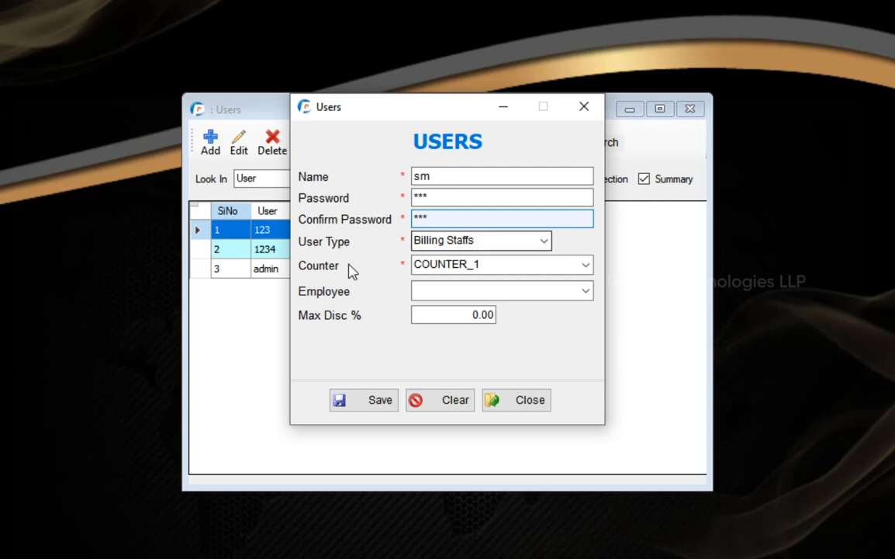
Step: Keep counter COUNTER_1 and link the user to employee 33 EMPLOYEE SALESMAN
click(587, 266)
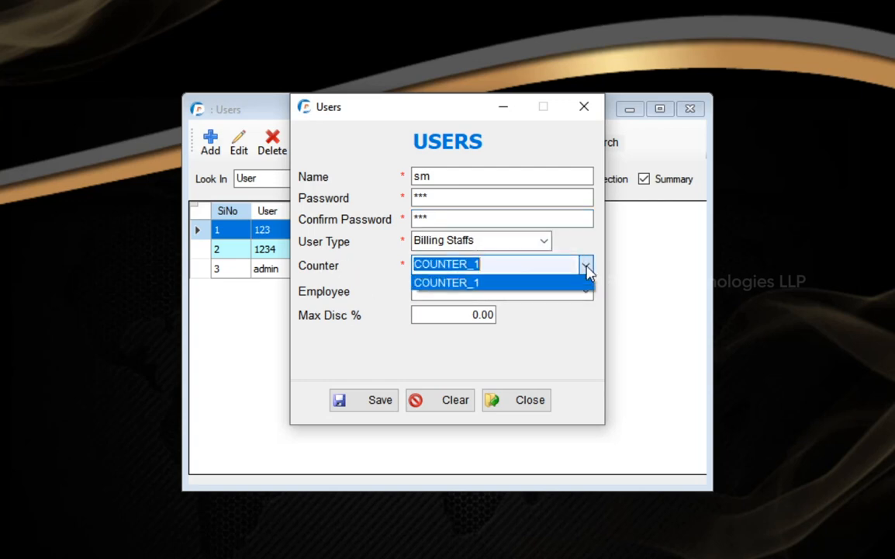
click(585, 282)
click(512, 265)
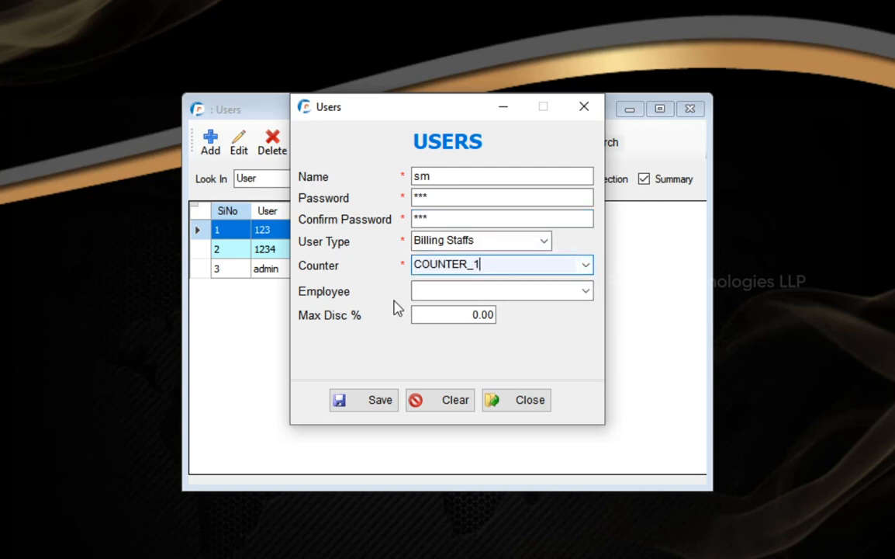
click(584, 292)
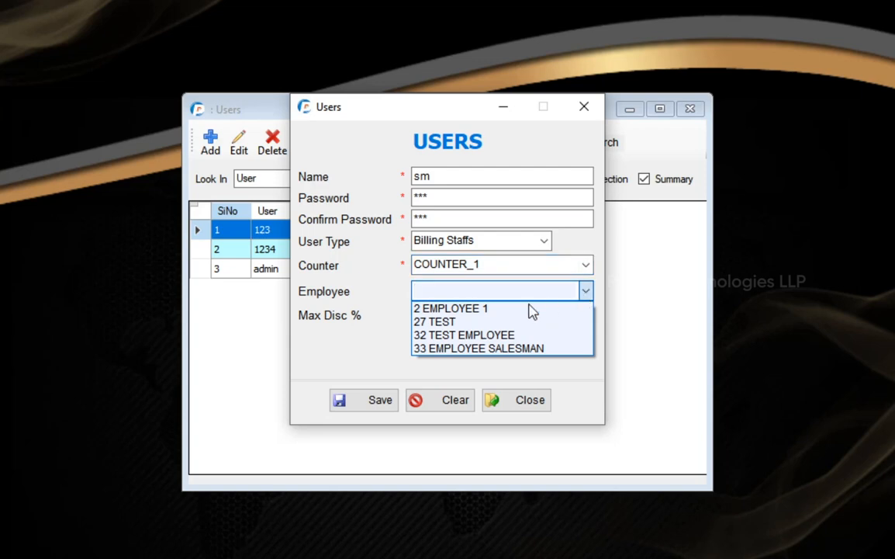
click(468, 350)
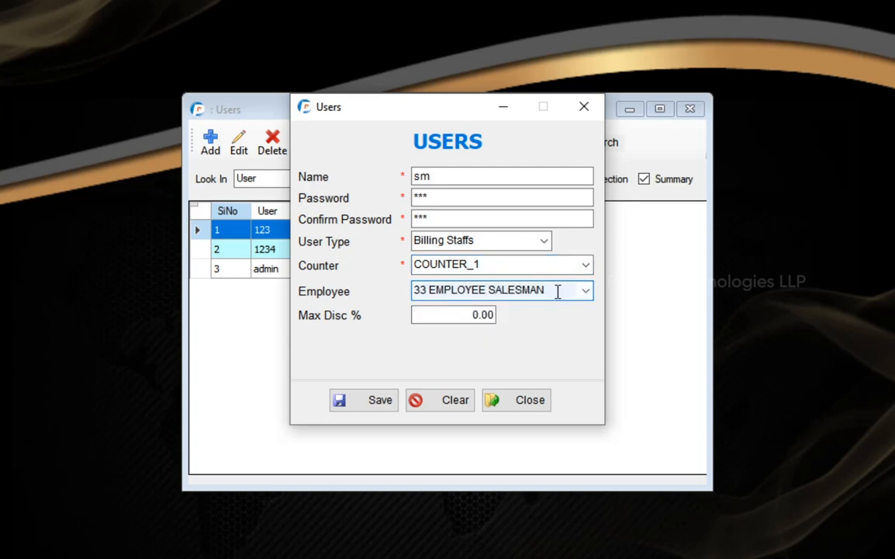
drag(562, 291, 401, 293)
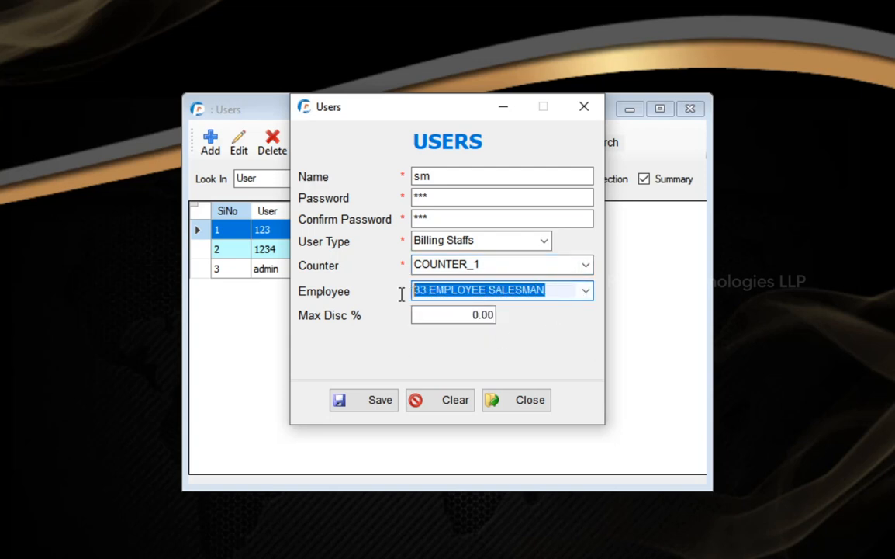
Step: Save the new user, close the Users list, and open System > User Rights
click(367, 405)
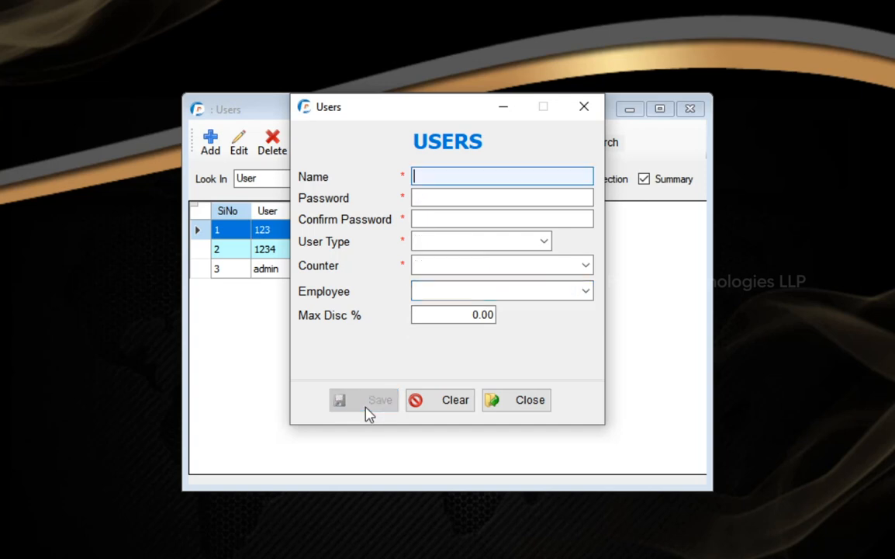
click(529, 405)
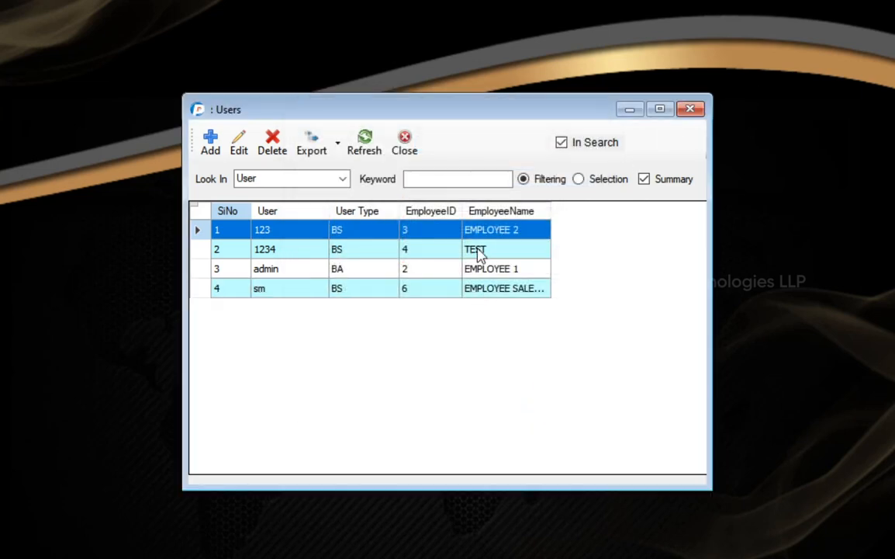
click(689, 110)
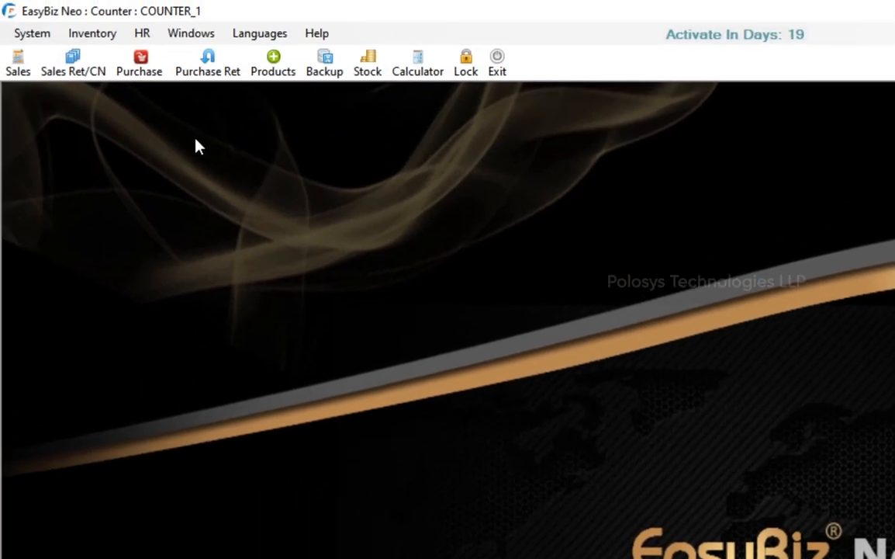
click(32, 35)
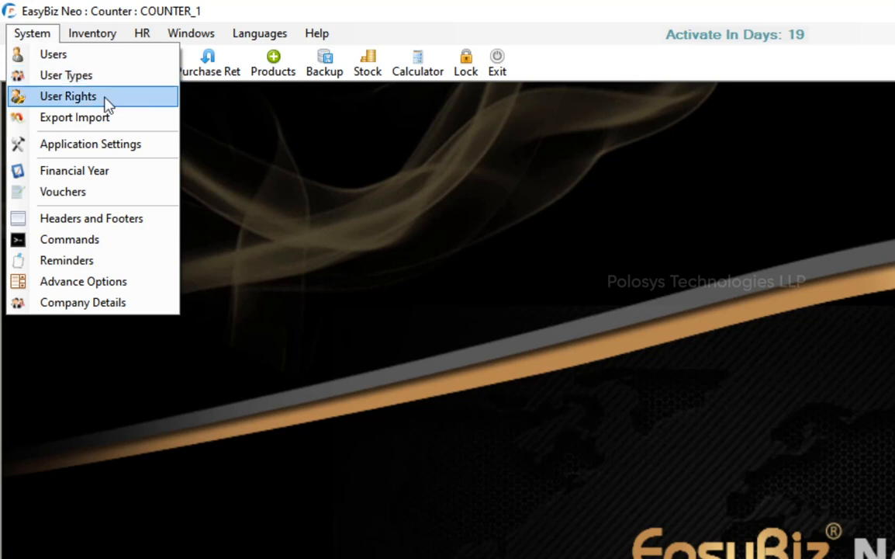
click(82, 98)
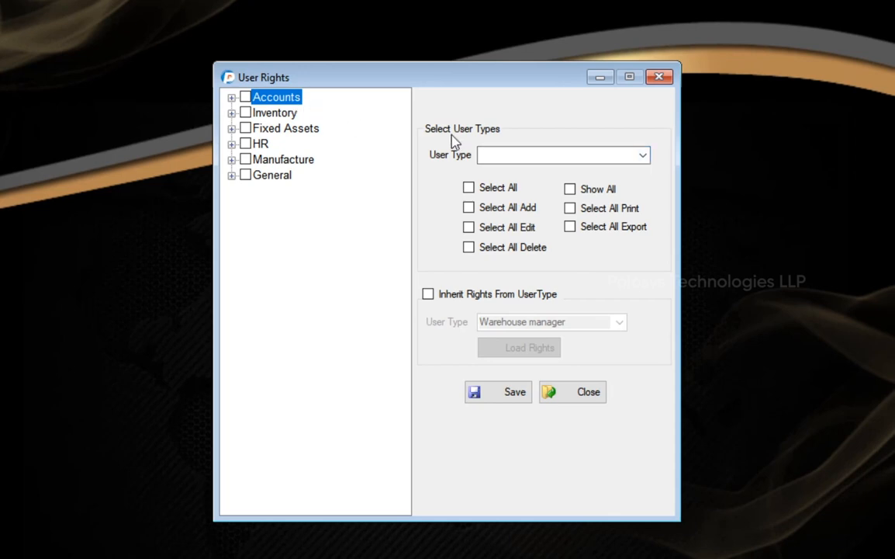
Step: Choose Billing Staffs and expand Inventory > Transactions to Sales Invoice and Sales Return
click(644, 156)
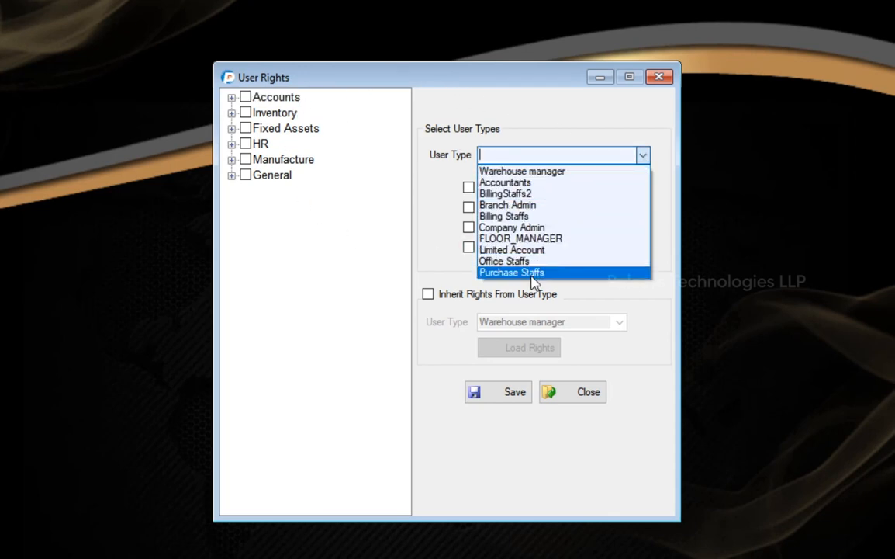
click(521, 218)
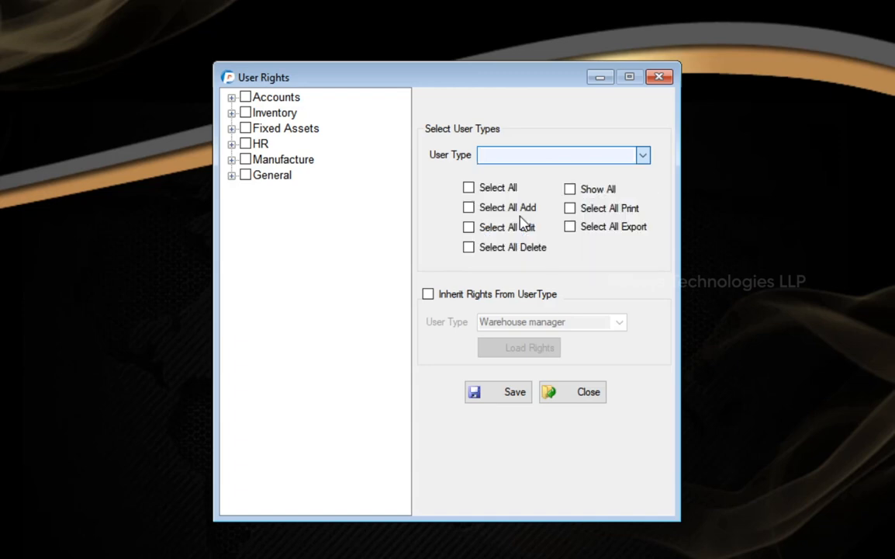
click(232, 112)
click(248, 143)
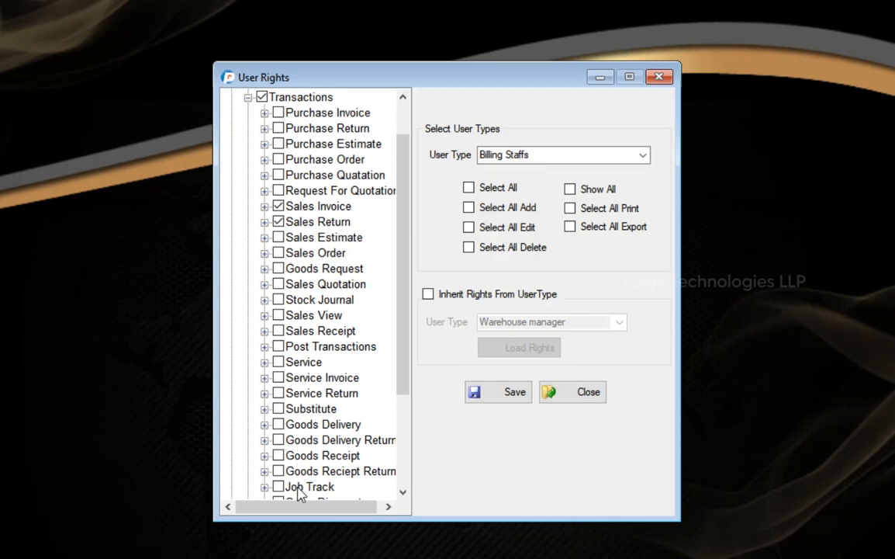
click(264, 206)
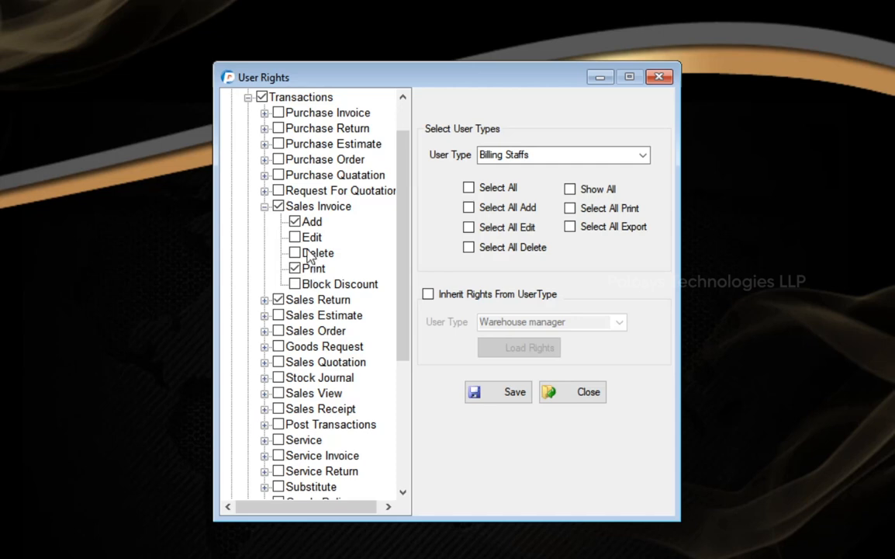
click(264, 206)
click(264, 222)
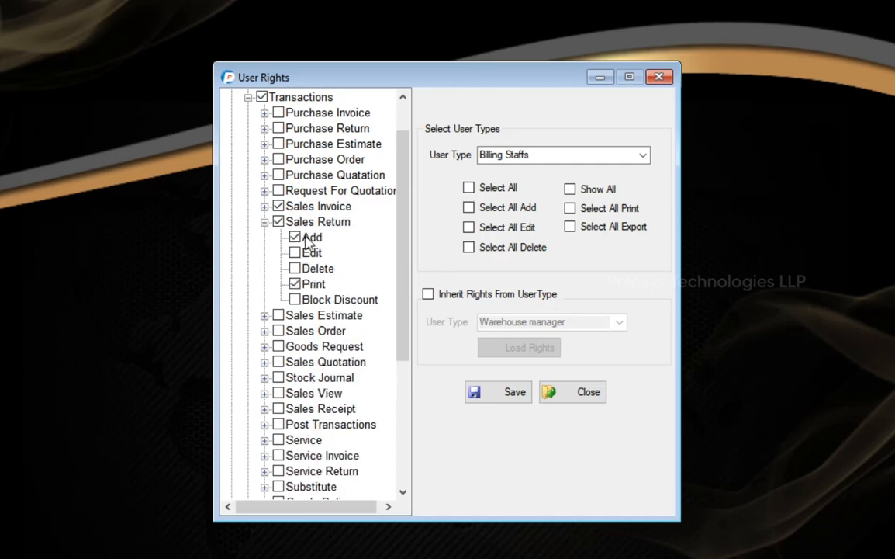
scroll(314, 288, up, 1)
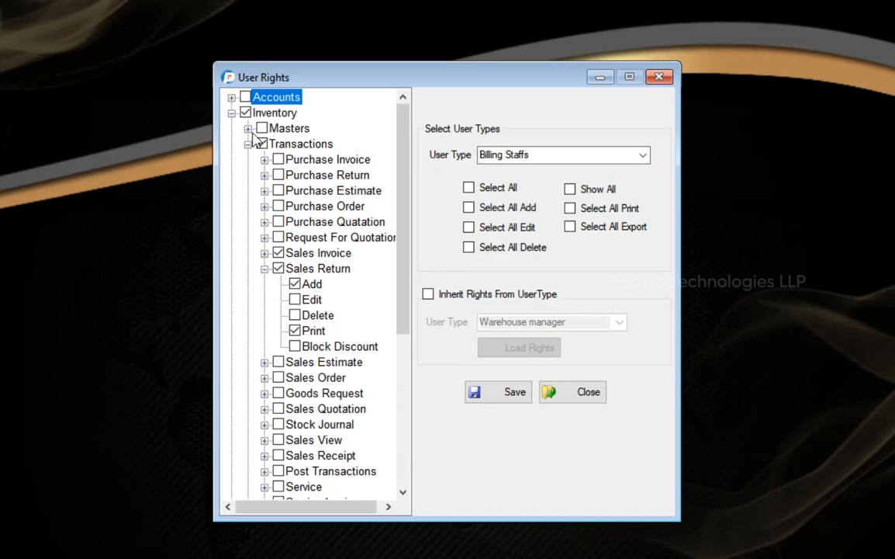
Step: Leave Purchase Invoice's Add and Print rights unticked for Billing Staffs
click(264, 269)
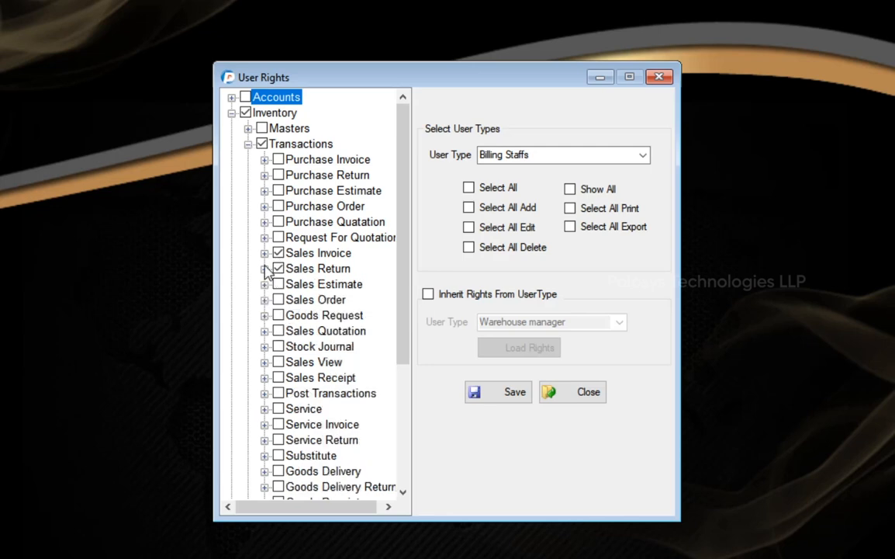
click(265, 160)
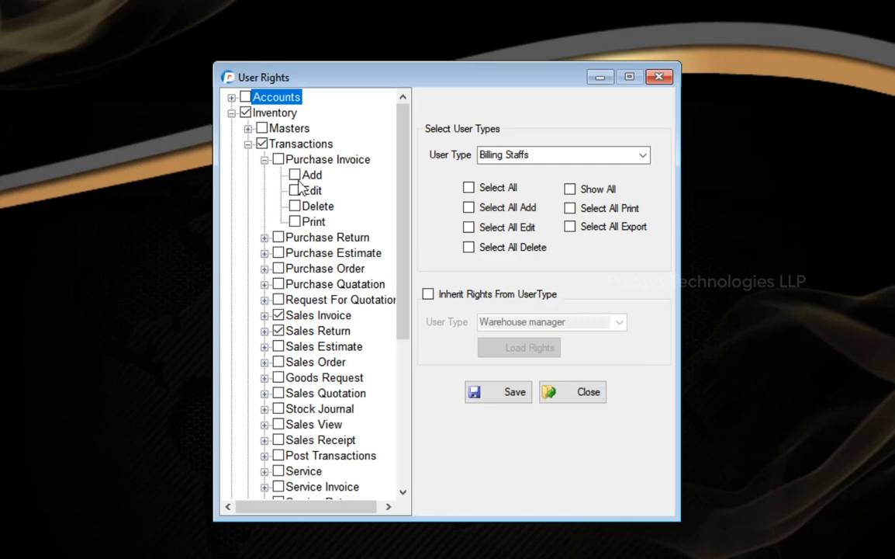
click(295, 175)
click(295, 222)
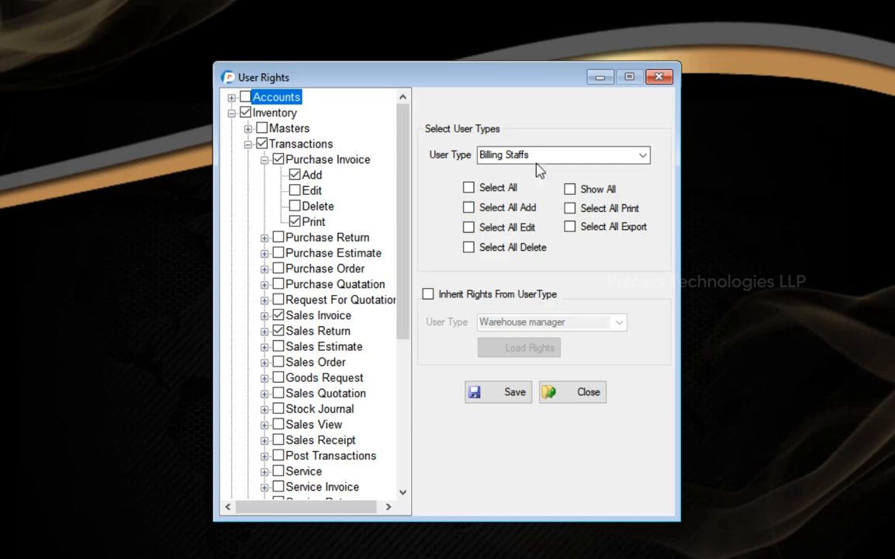
click(295, 175)
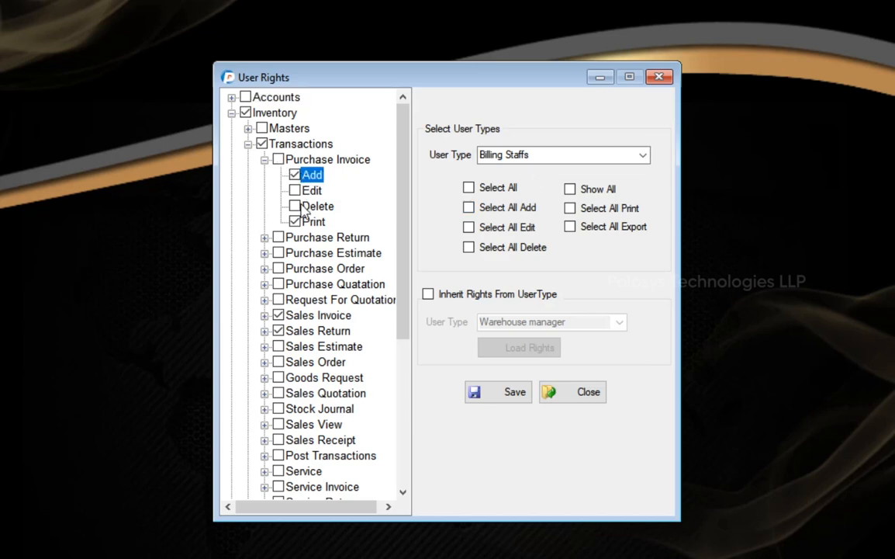
click(295, 221)
Step: Collapse Purchase Invoice and keep Billing Staffs as the selected user type
click(265, 159)
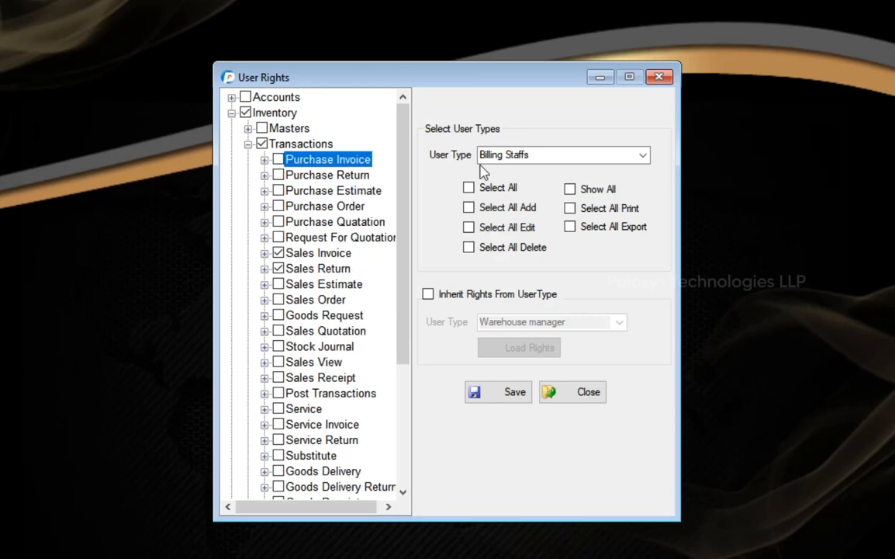
click(641, 155)
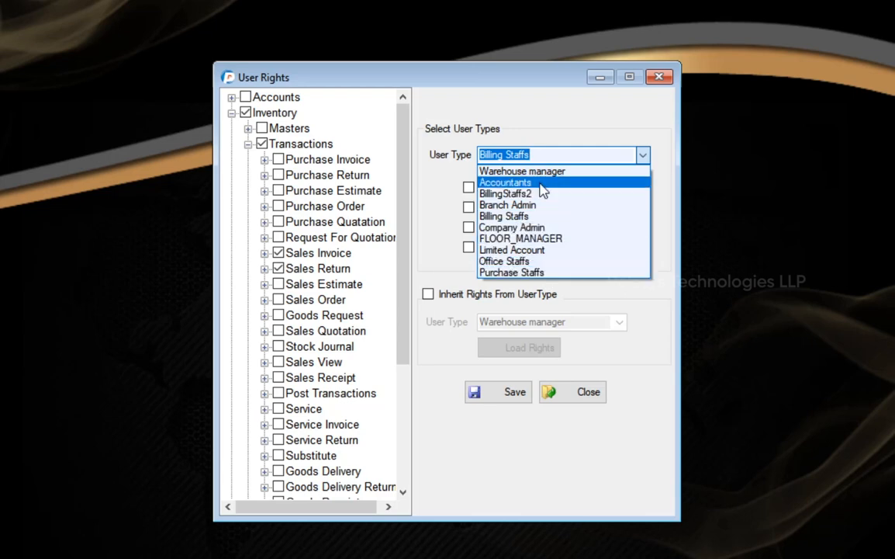
click(329, 153)
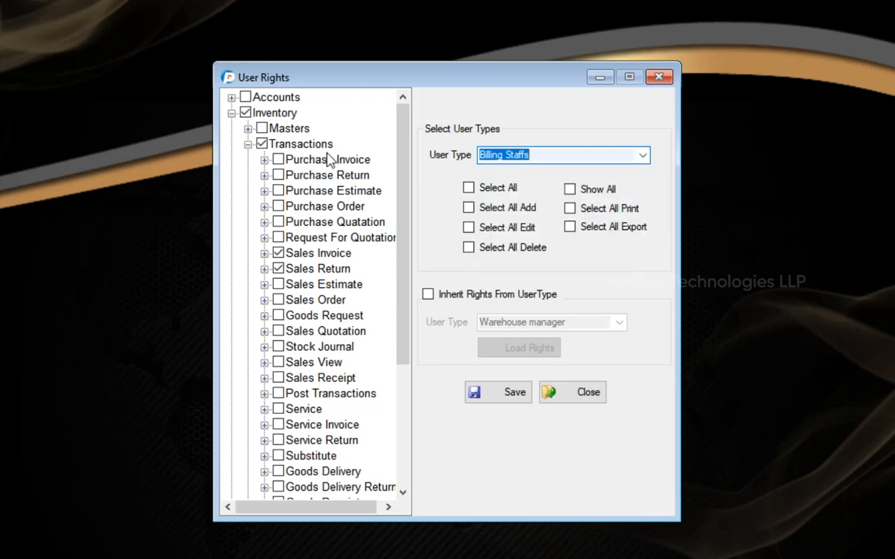
Step: Close User Rights, then discard a blank new User Types entry without saving
click(659, 77)
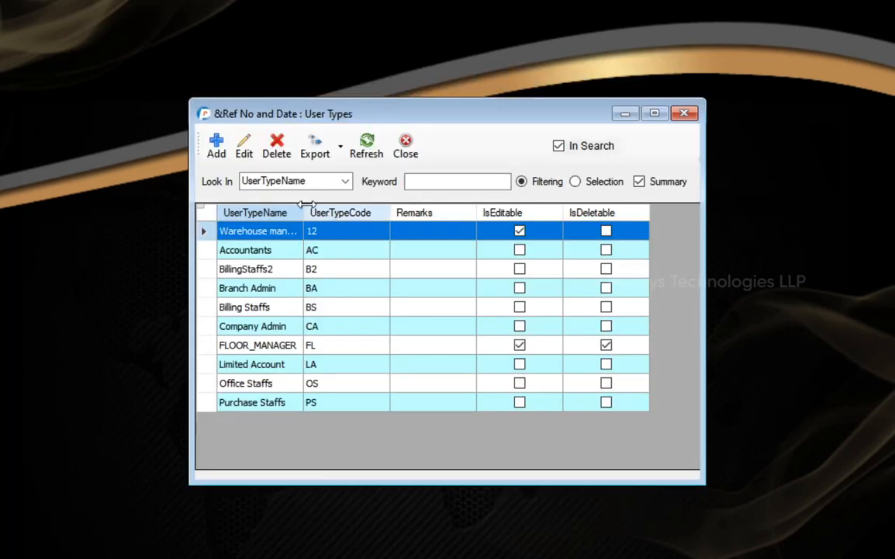
drag(304, 212, 334, 213)
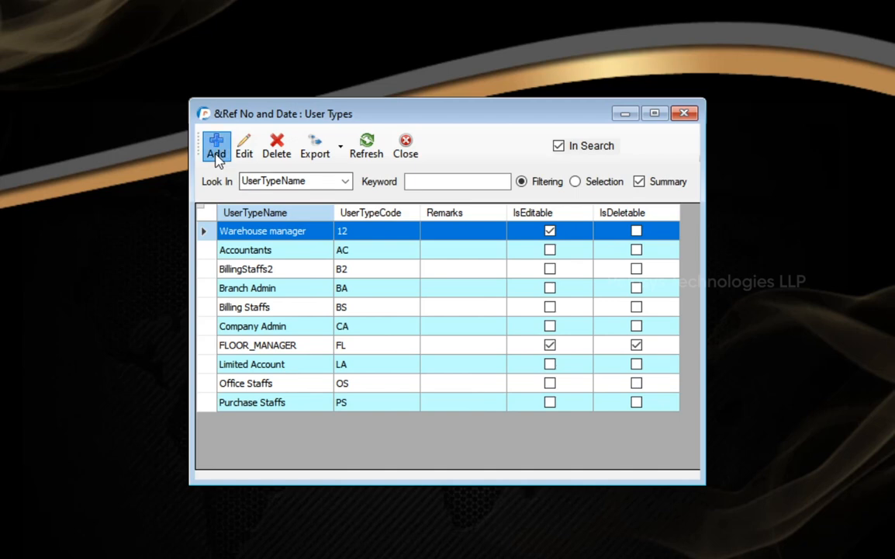
click(216, 147)
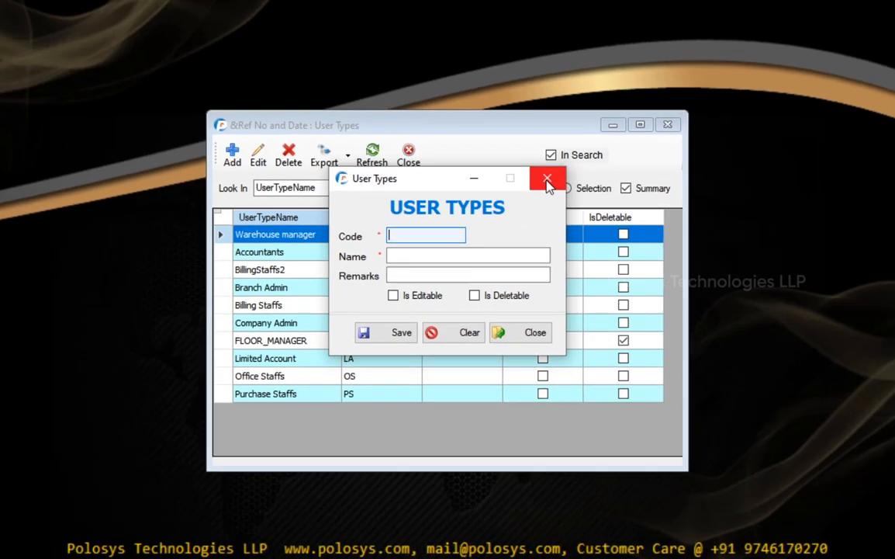
click(547, 184)
Step: Edit the salesman's user account, keep user type Billing Staffs, and save it
click(667, 125)
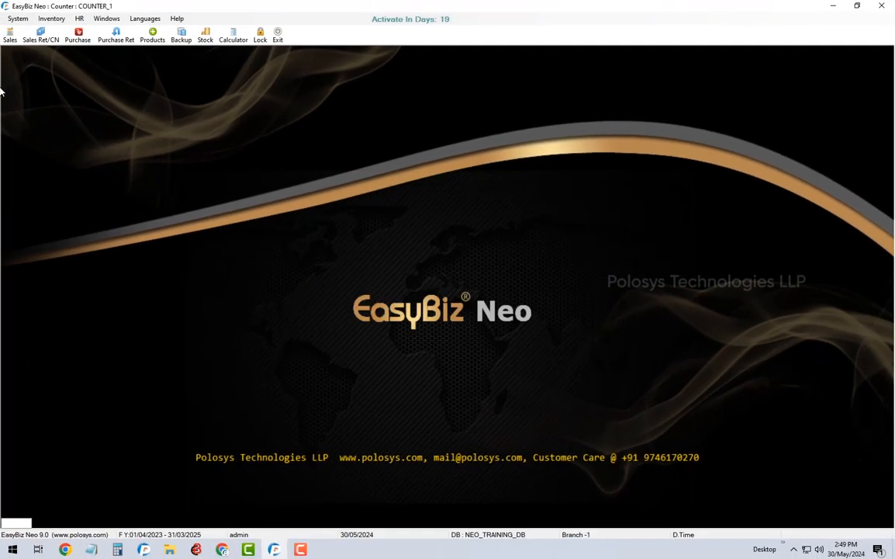
click(17, 18)
click(28, 31)
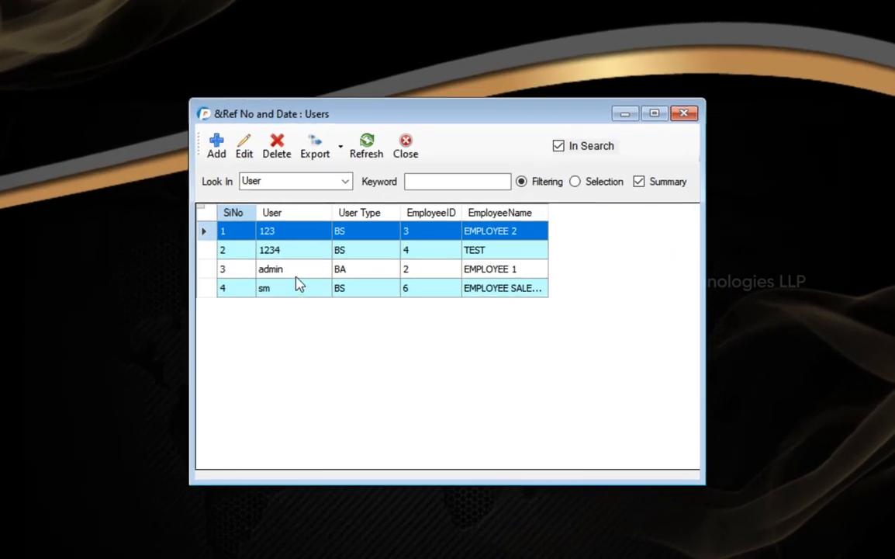
click(299, 287)
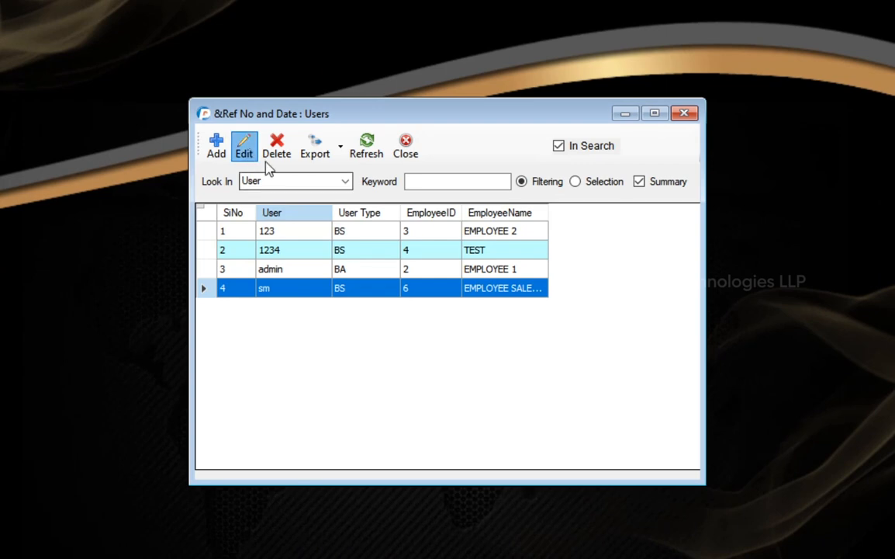
click(244, 149)
click(541, 241)
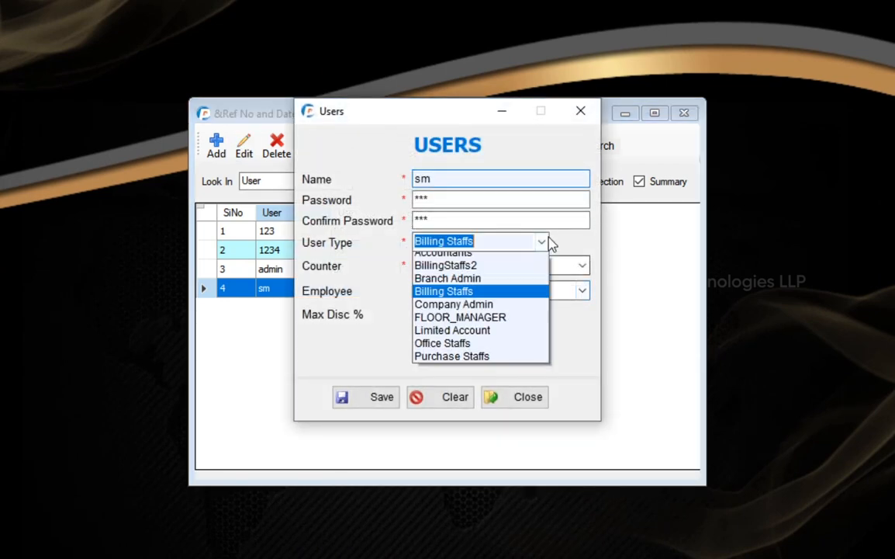
click(462, 290)
click(370, 398)
click(684, 115)
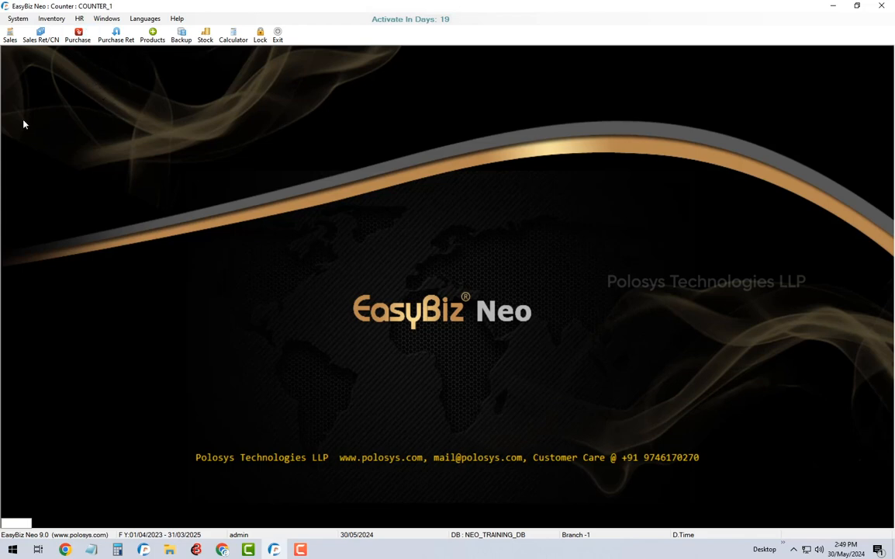
Step: Exit EasyBiz Neo, confirming the close and skipping the backup
click(881, 9)
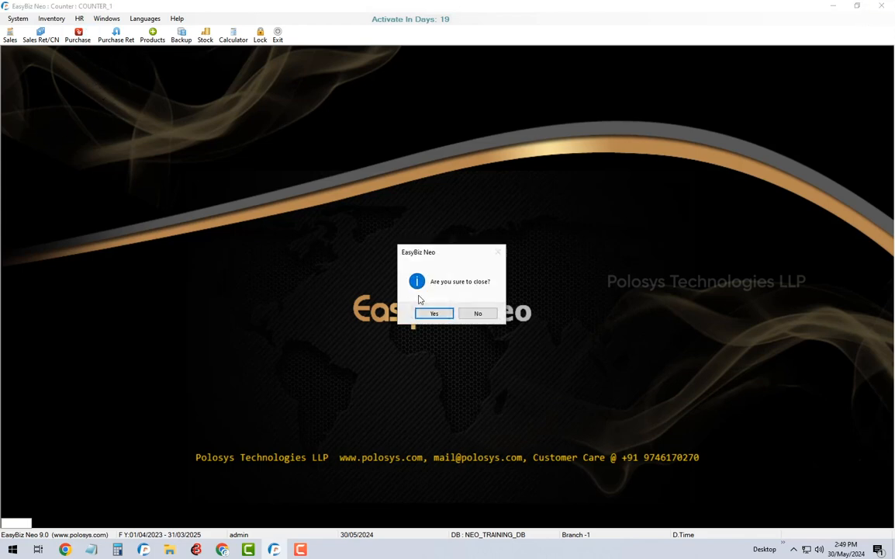
click(426, 313)
click(530, 314)
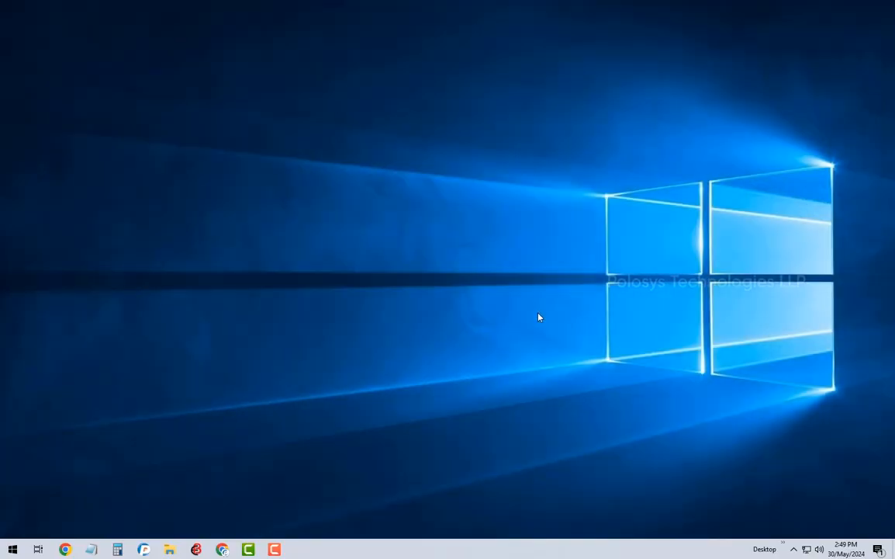
Step: Relaunch EasyBiz Neo and log in with the salesman's user name and password
click(196, 549)
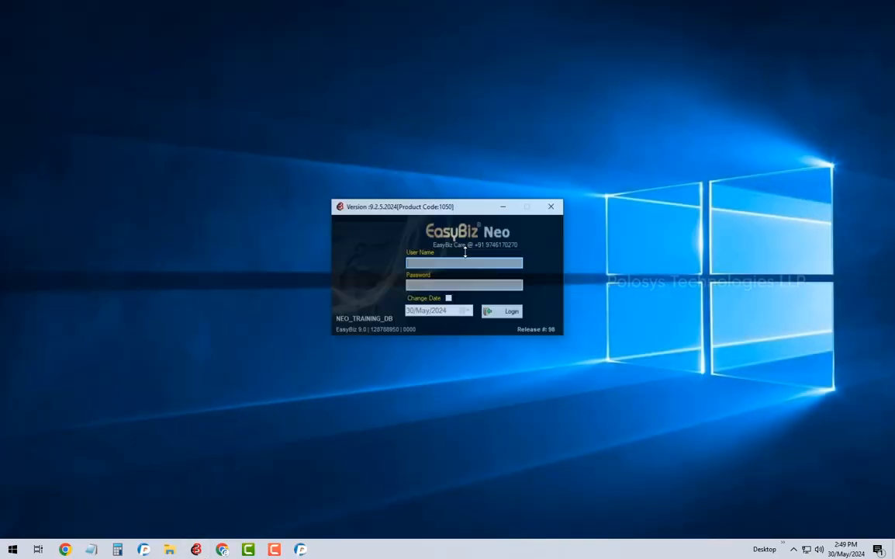
text(sm)
key(Tab)
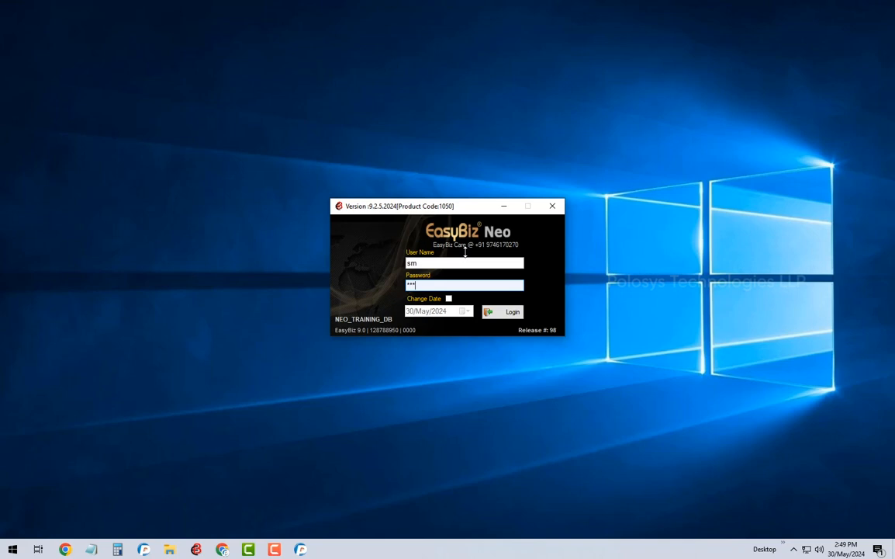
click(500, 311)
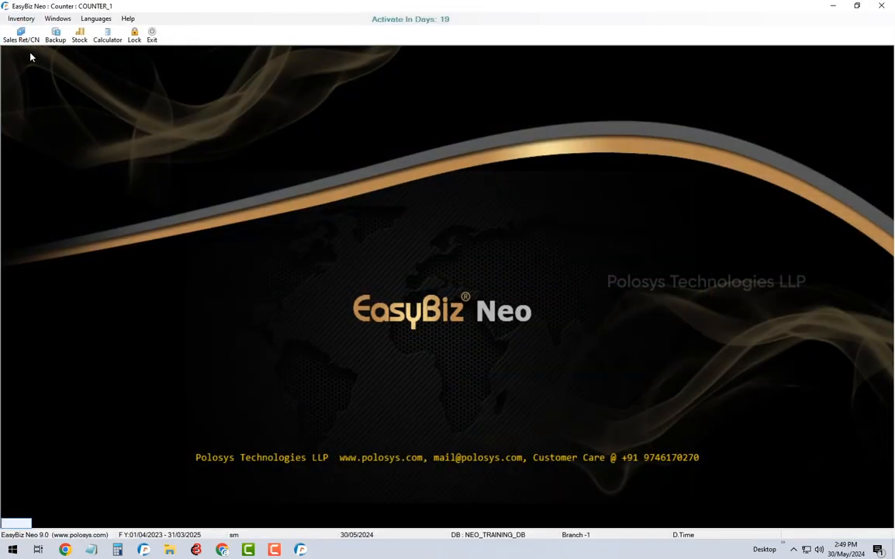
Step: Open a new B2C Sales Invoice and verify salesman 33 EMPLOYEE SALESMAN is preset
click(20, 18)
mouse_move(28, 29)
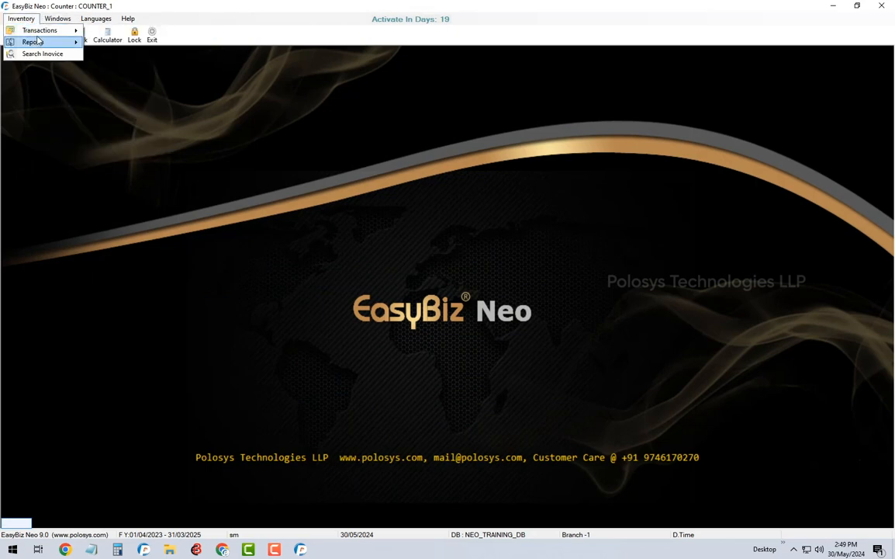
click(128, 35)
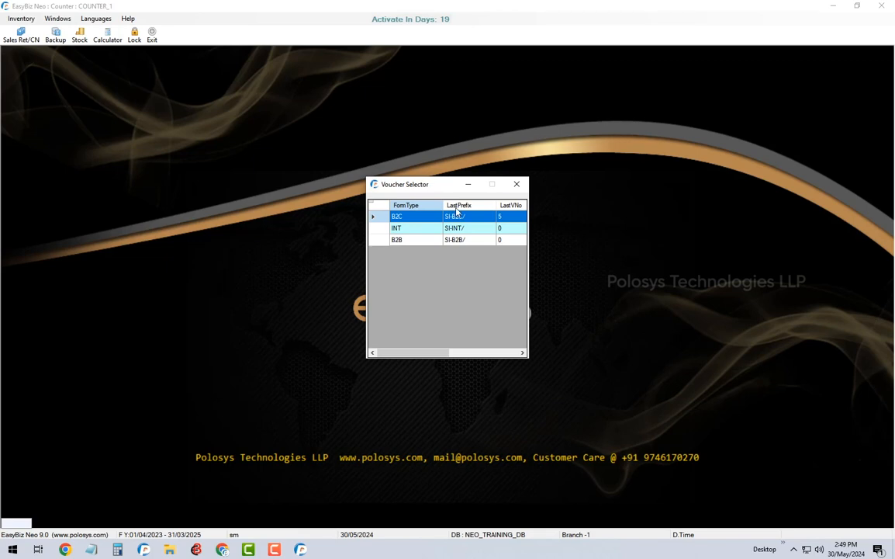
click(458, 218)
double_click(458, 218)
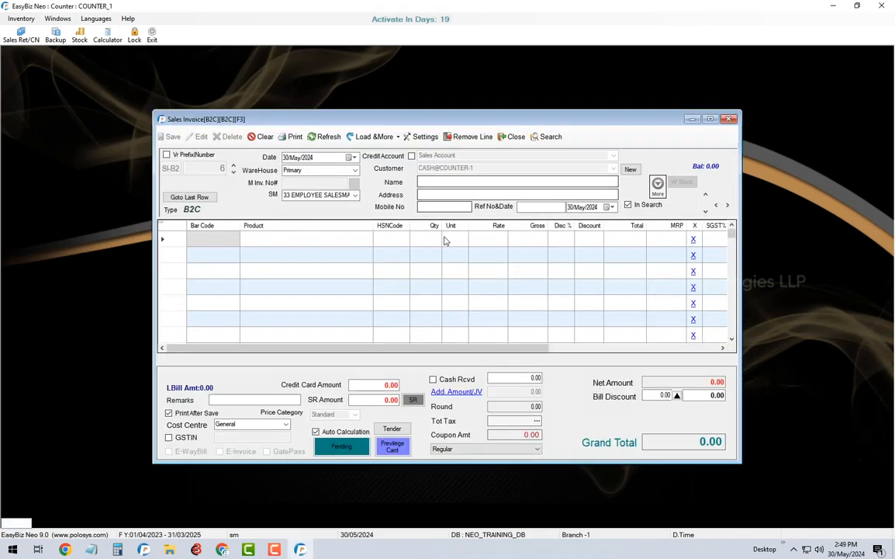
click(289, 196)
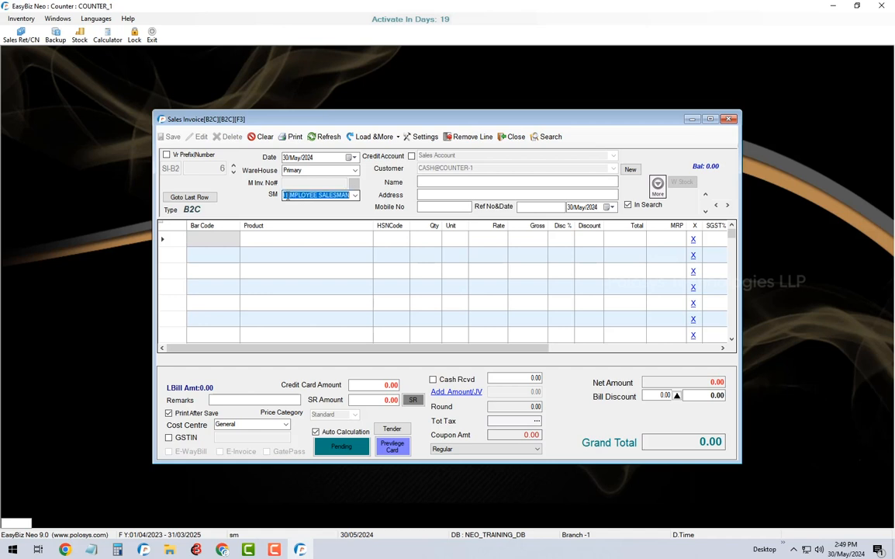